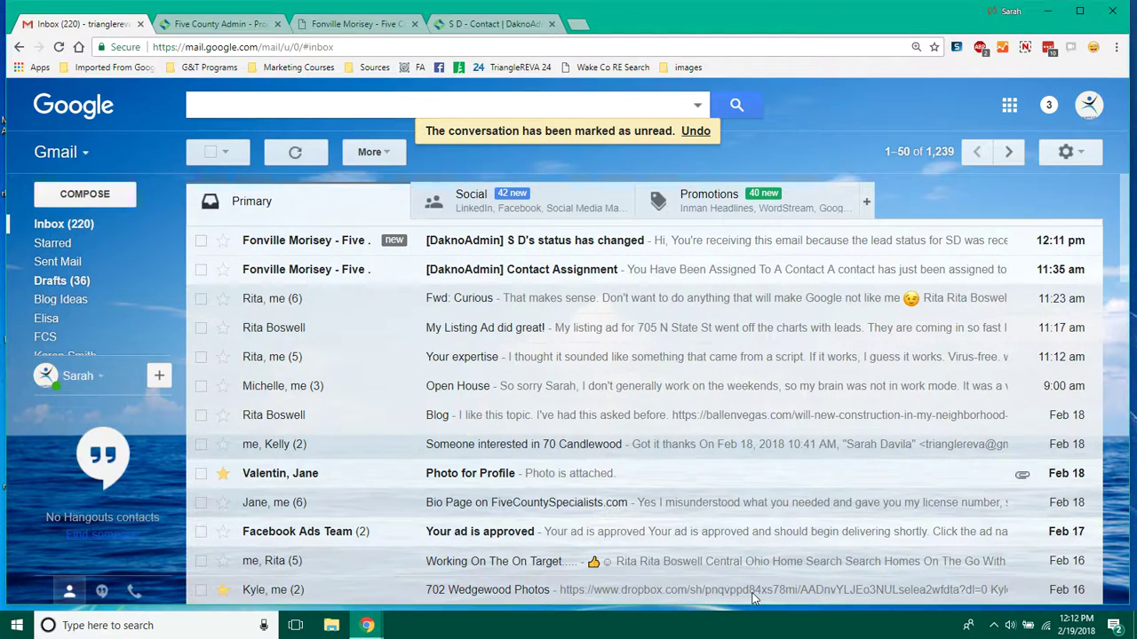
# Move the "S D's status has changed" email in the Primary inbox to the trash
pyautogui.click(202, 241)
pyautogui.click(417, 156)
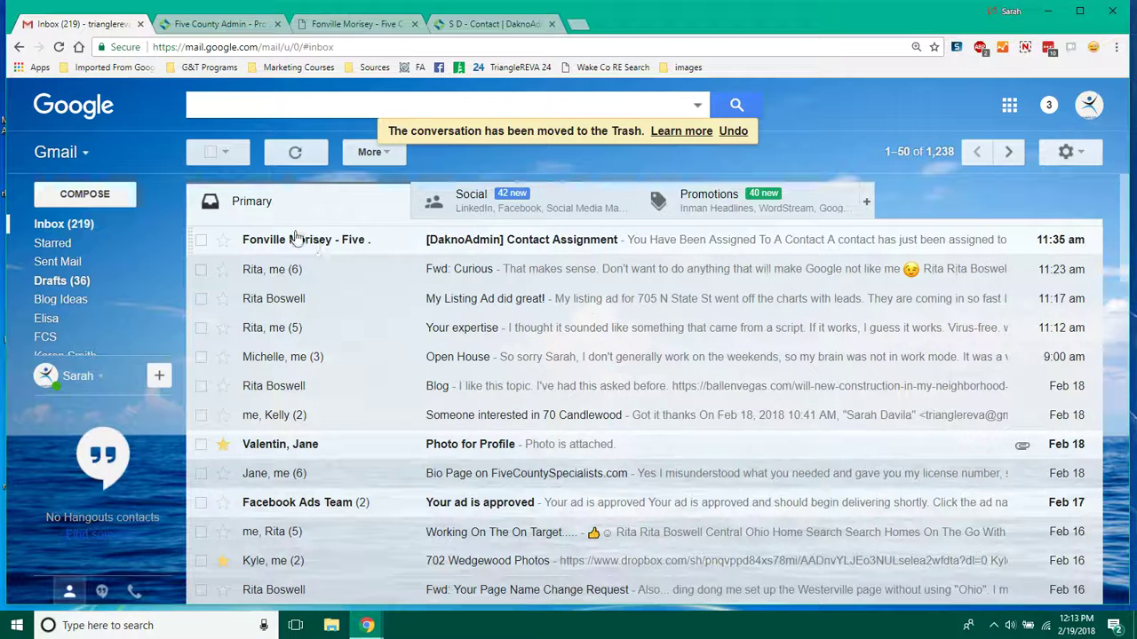
# Open the Contact Assignment email, view its linked contact record, and close that record
pyautogui.moveTo(296, 244)
pyautogui.click(302, 241)
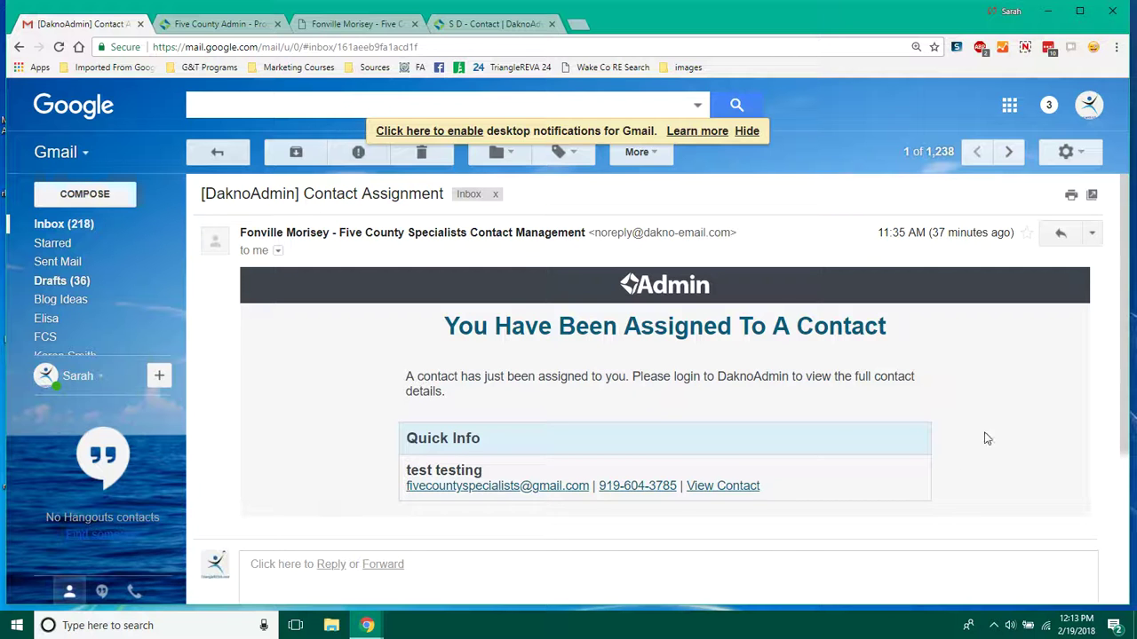
pyautogui.click(733, 491)
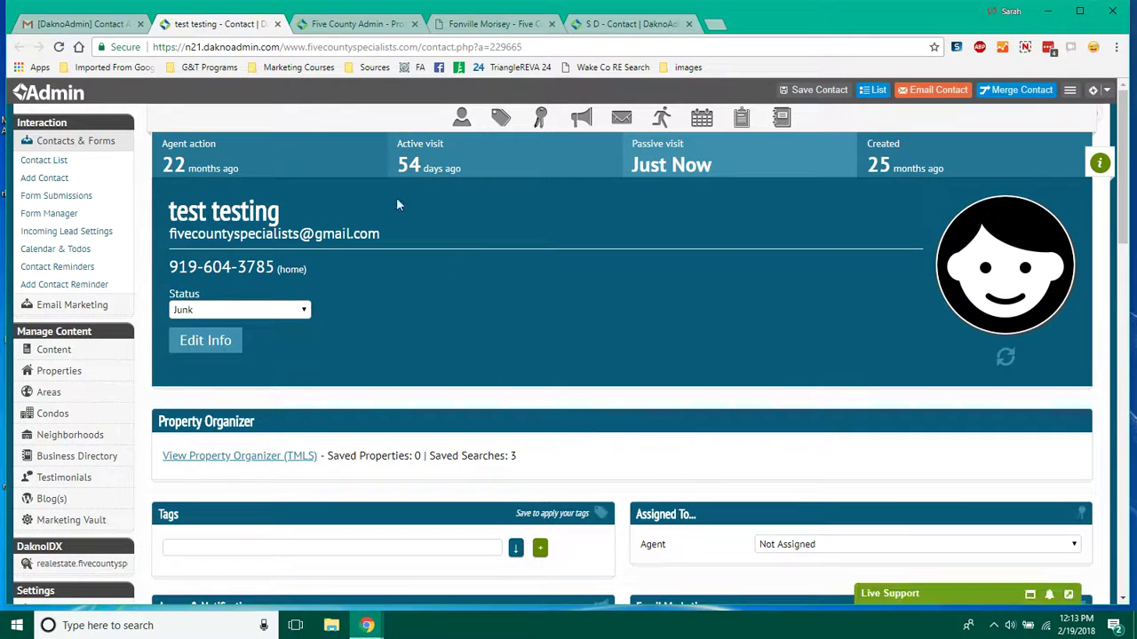
pyautogui.click(277, 24)
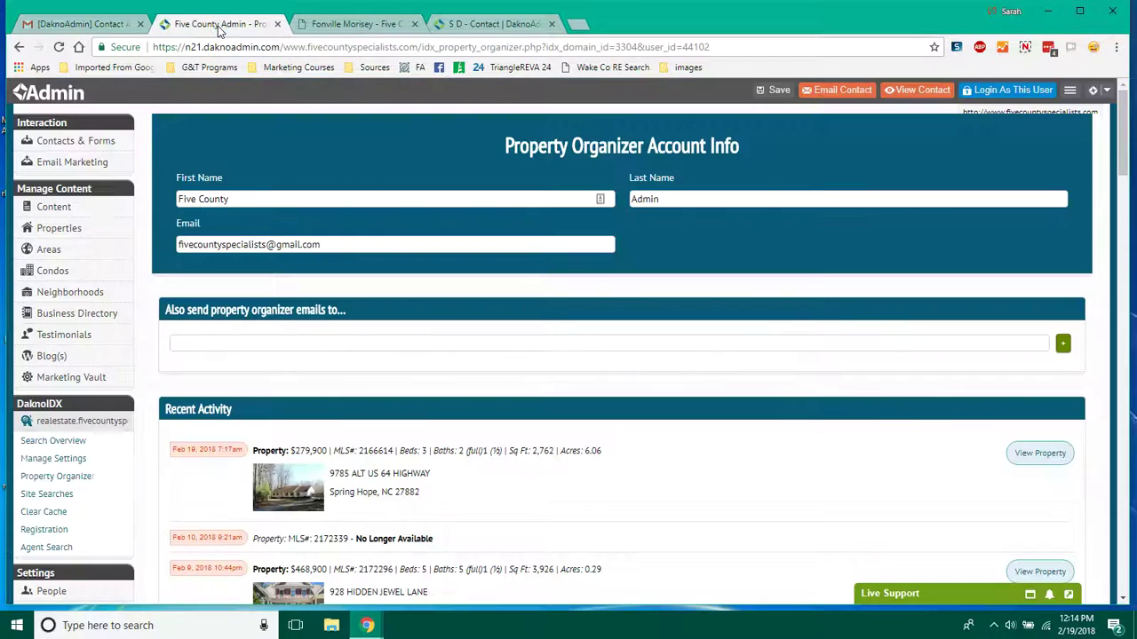
# Review the open property organizer account and the Five County Specialists website's search options, ending on the S D contact record
pyautogui.click(219, 27)
pyautogui.click(457, 26)
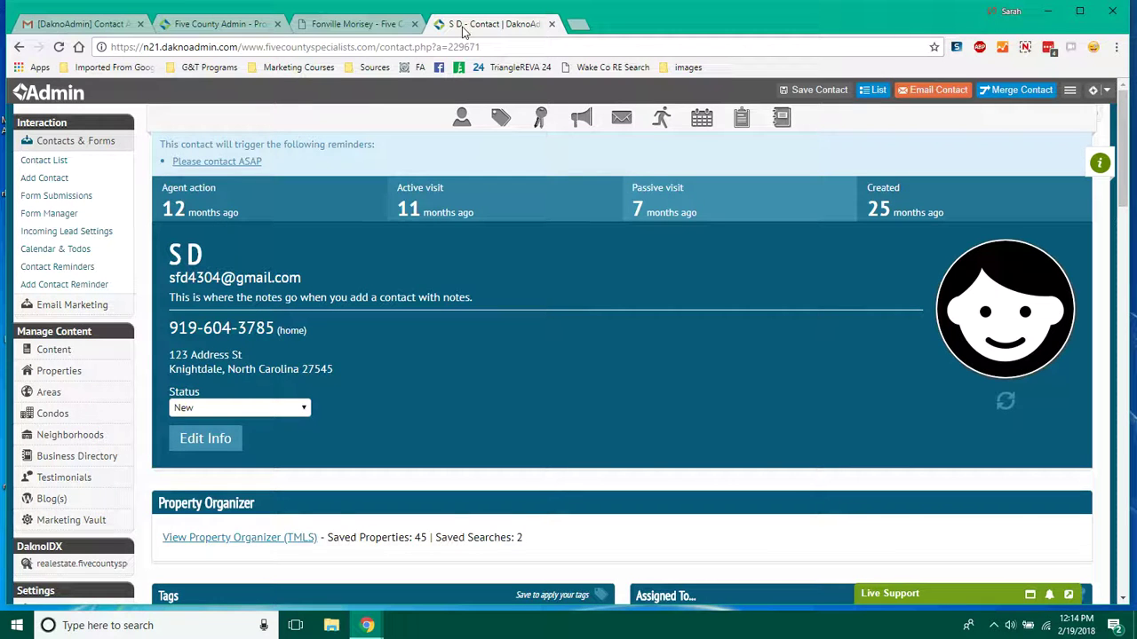
pyautogui.click(397, 34)
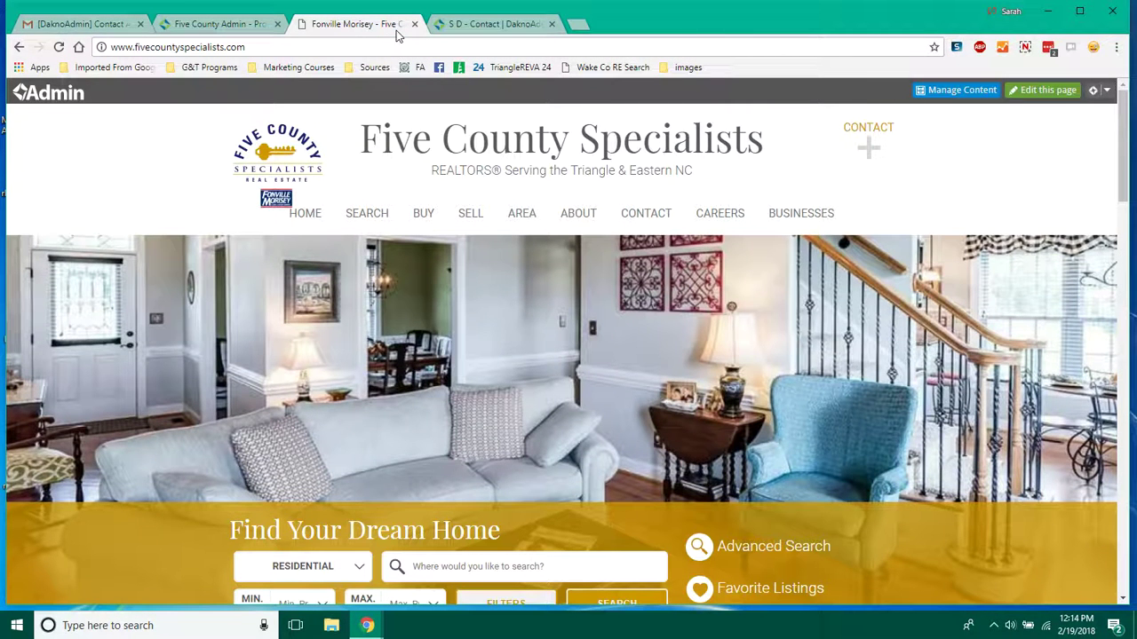
pyautogui.moveTo(391, 213)
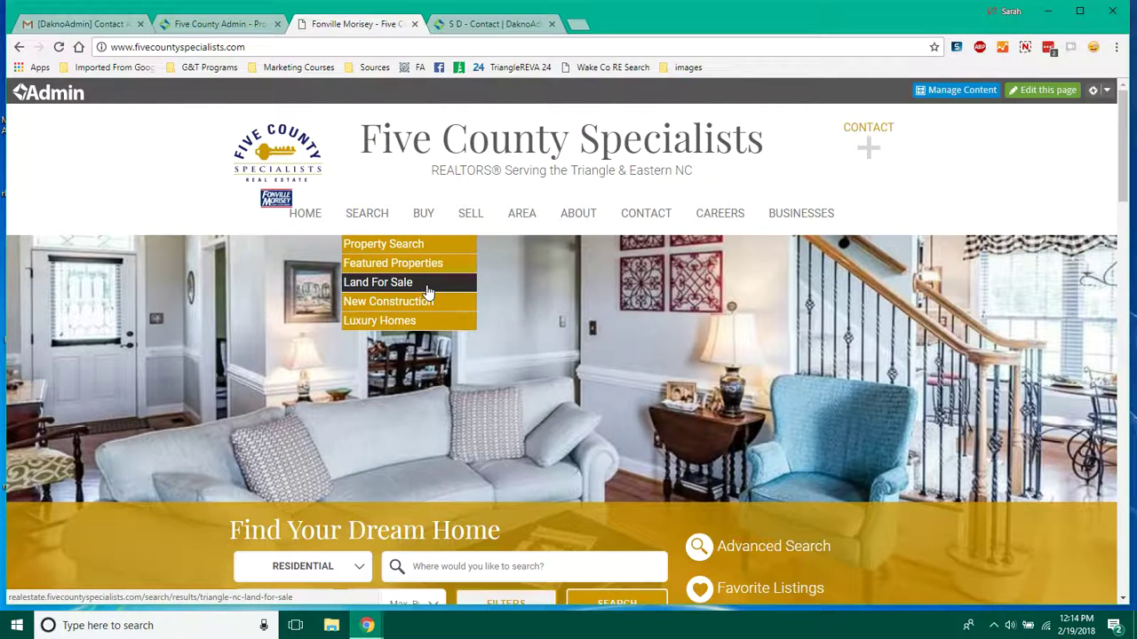
pyautogui.click(495, 25)
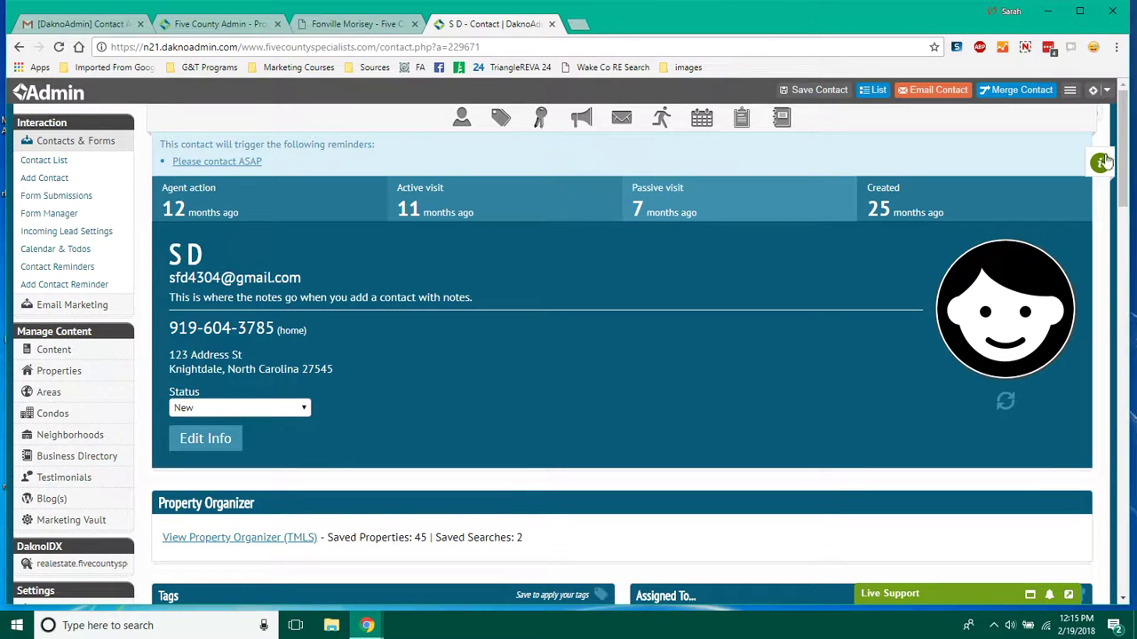
# Set the contact's status to Monitor and remove the "new lead" tag
pyautogui.moveTo(1121, 155); pyautogui.dragTo(1118, 200)
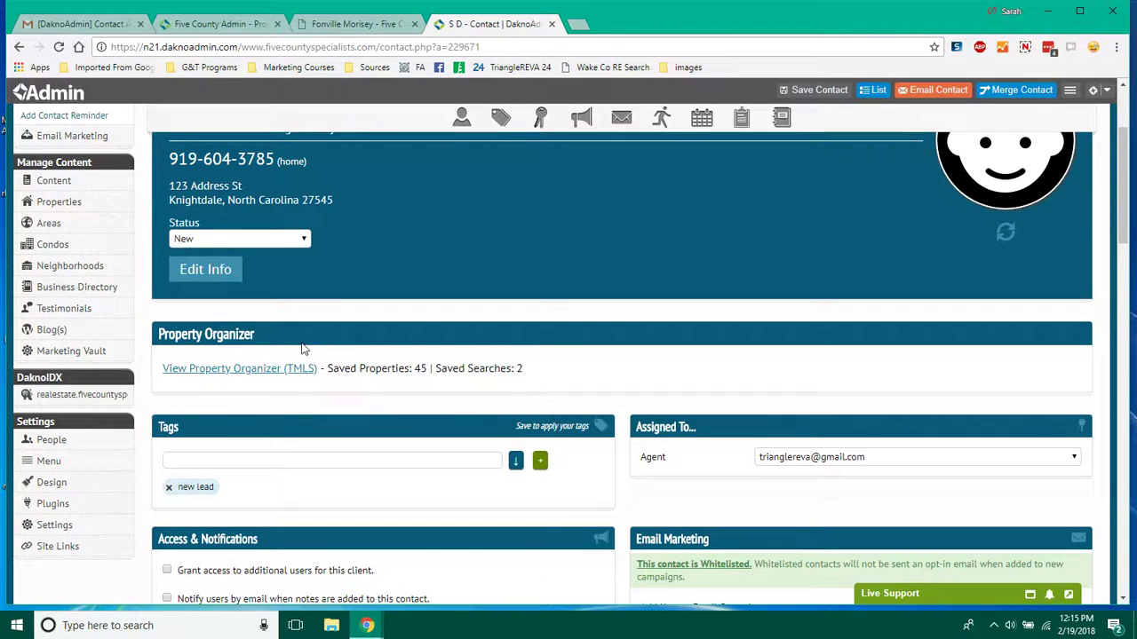
pyautogui.click(304, 242)
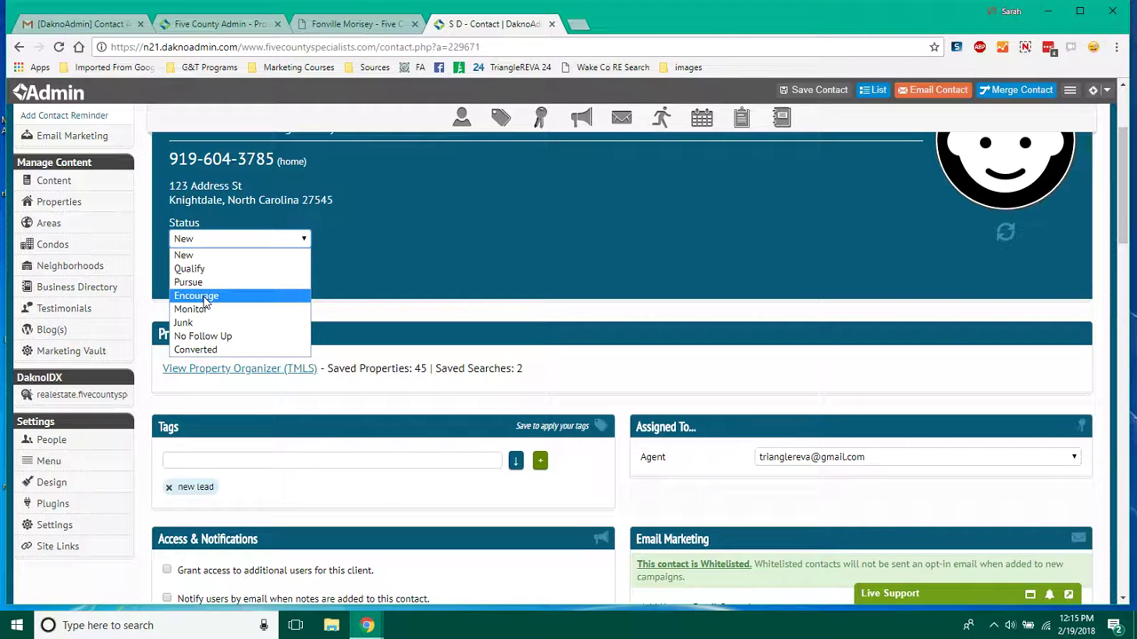
pyautogui.click(203, 310)
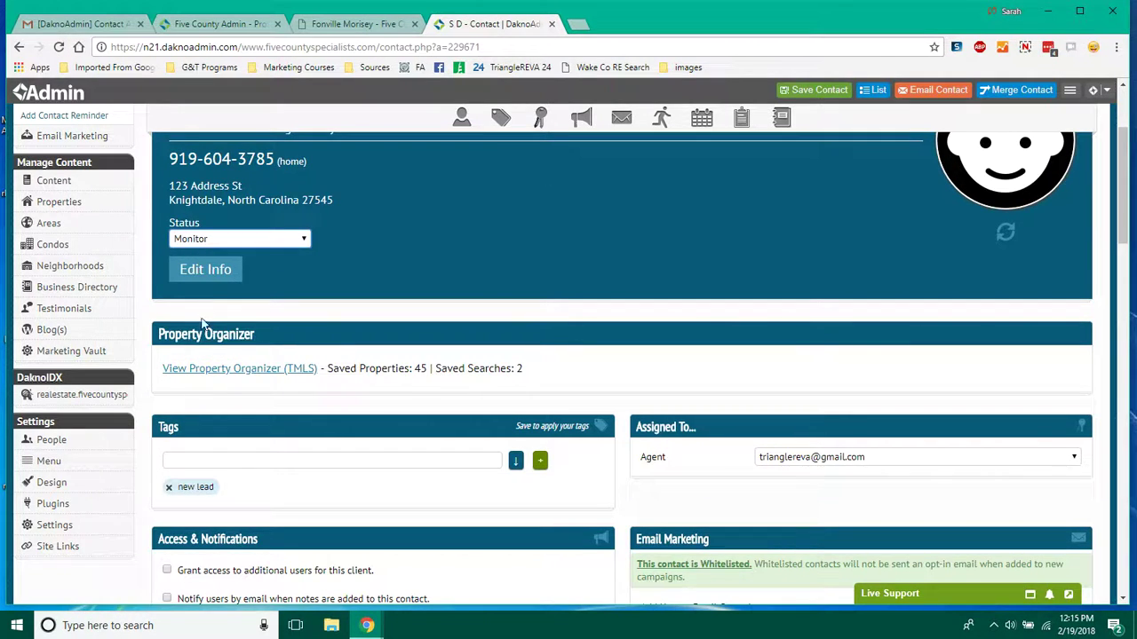
pyautogui.click(168, 488)
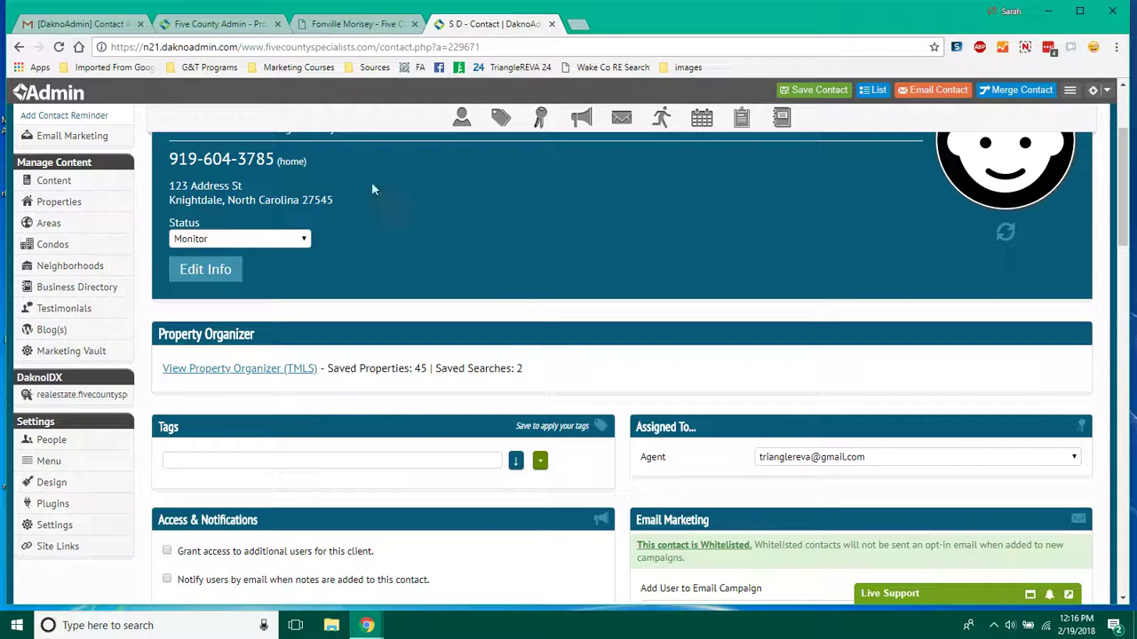
# Add the existing tags "buyer" and "Seller" to the contact
pyautogui.click(301, 462)
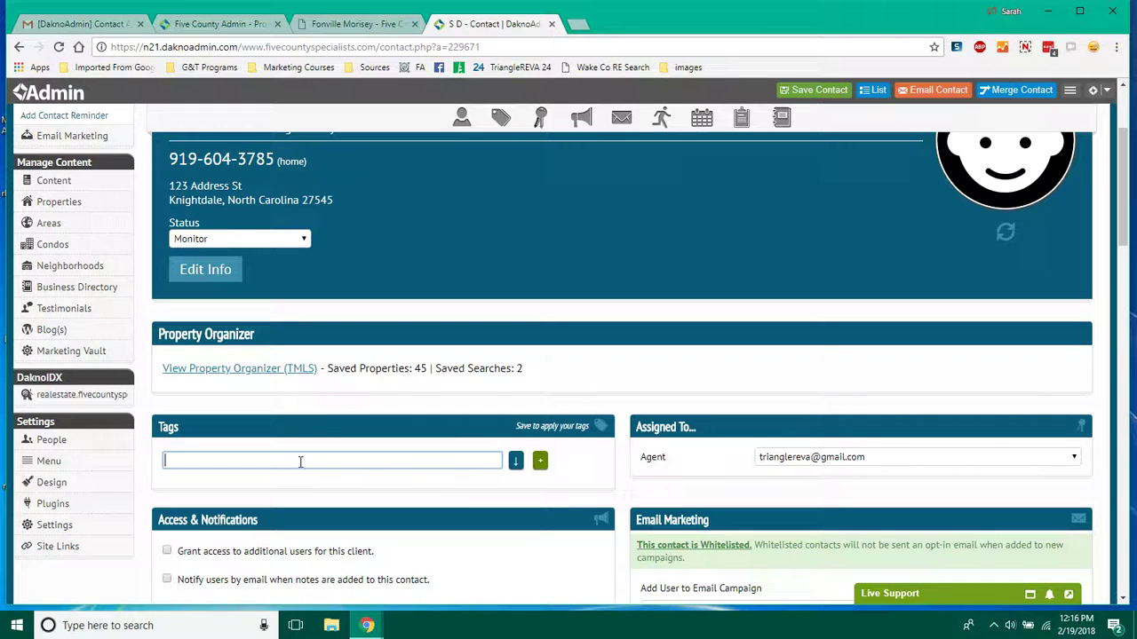
pyautogui.write('buyer')
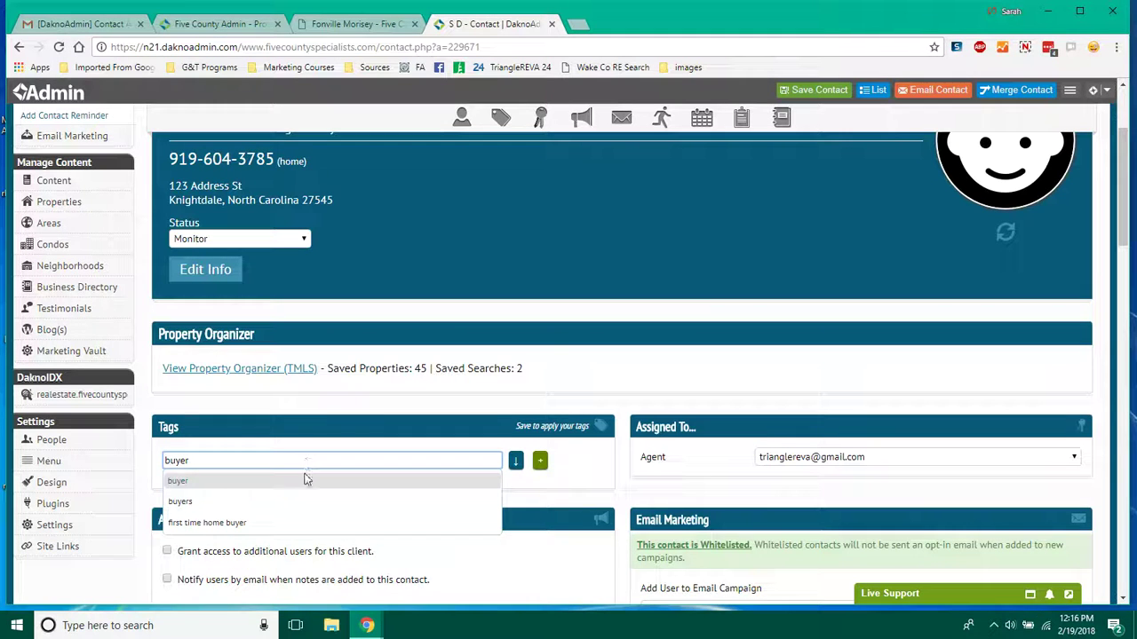
pyautogui.click(305, 480)
pyautogui.write('seller')
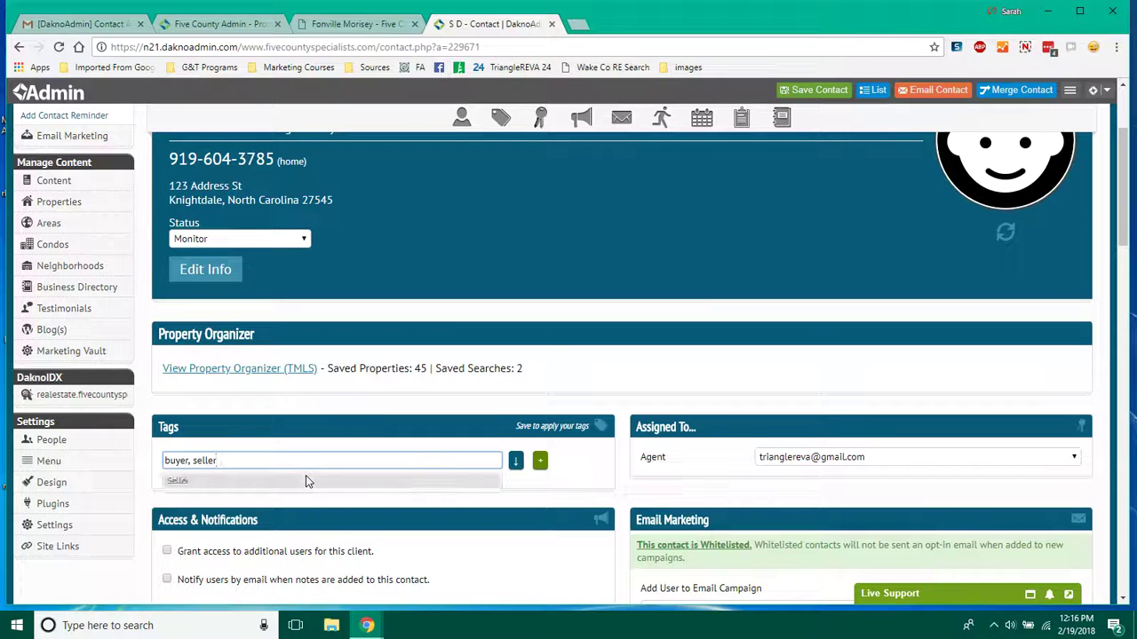
pyautogui.click(309, 482)
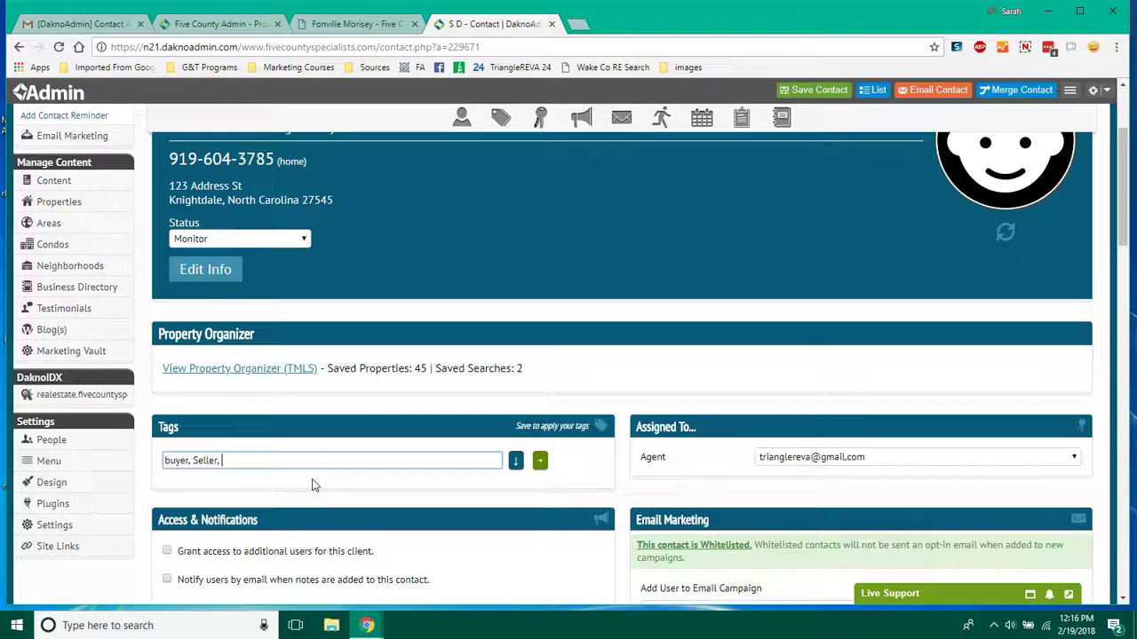
pyautogui.click(538, 463)
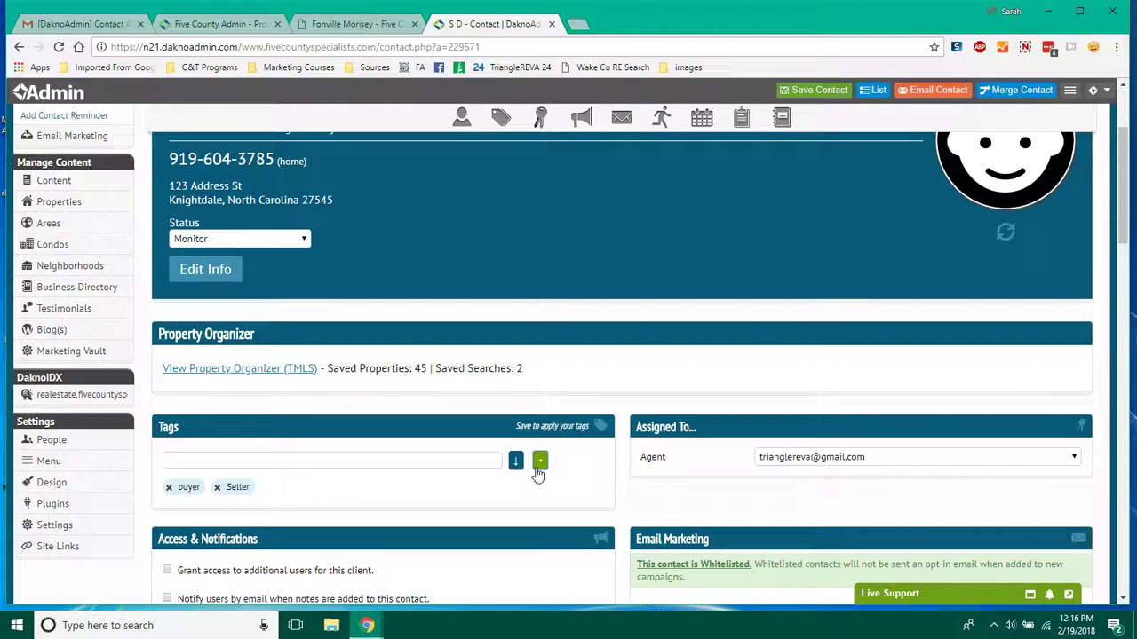
# Remove the "Seller" and "buyer" tags from the contact
pyautogui.click(219, 491)
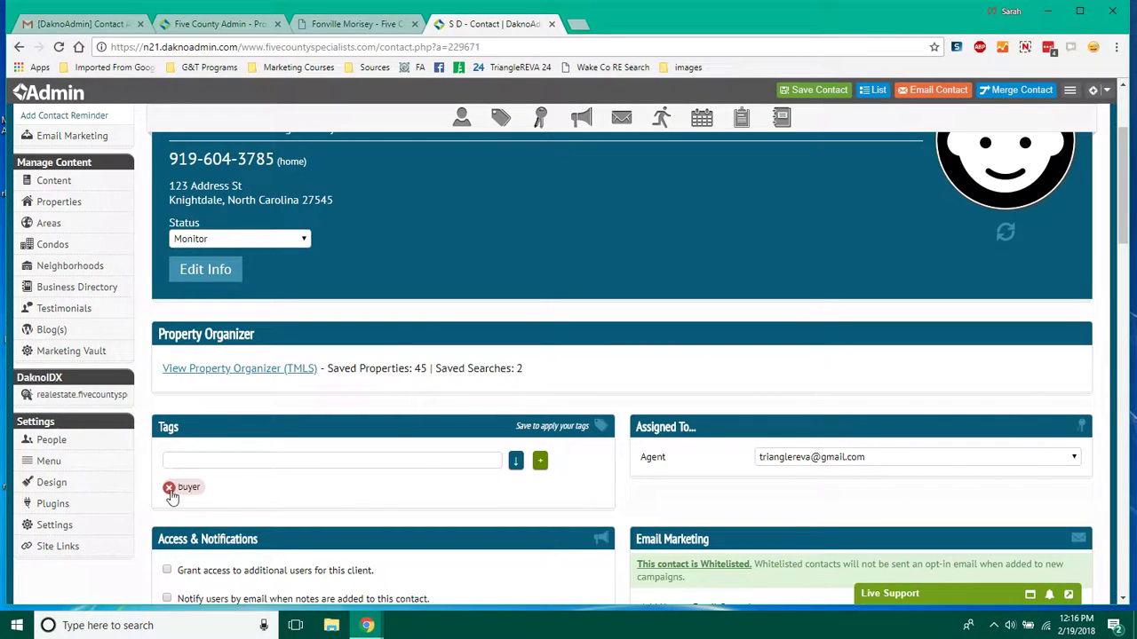
pyautogui.click(169, 490)
pyautogui.click(239, 460)
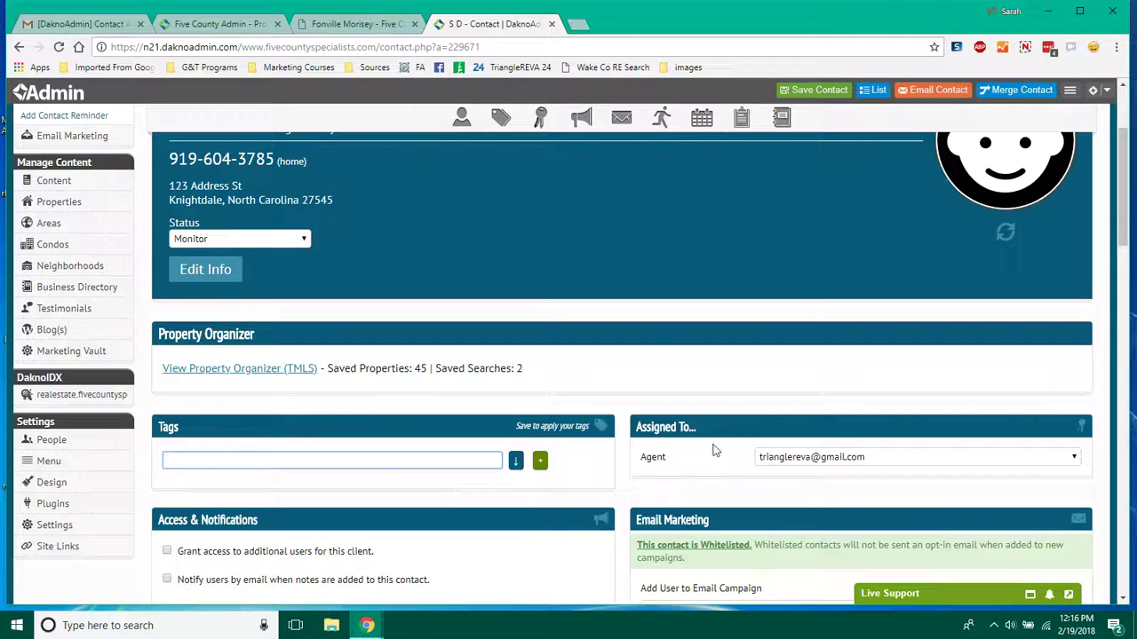
# Set the contact's status to No Follow Up and save the contact
pyautogui.click(286, 239)
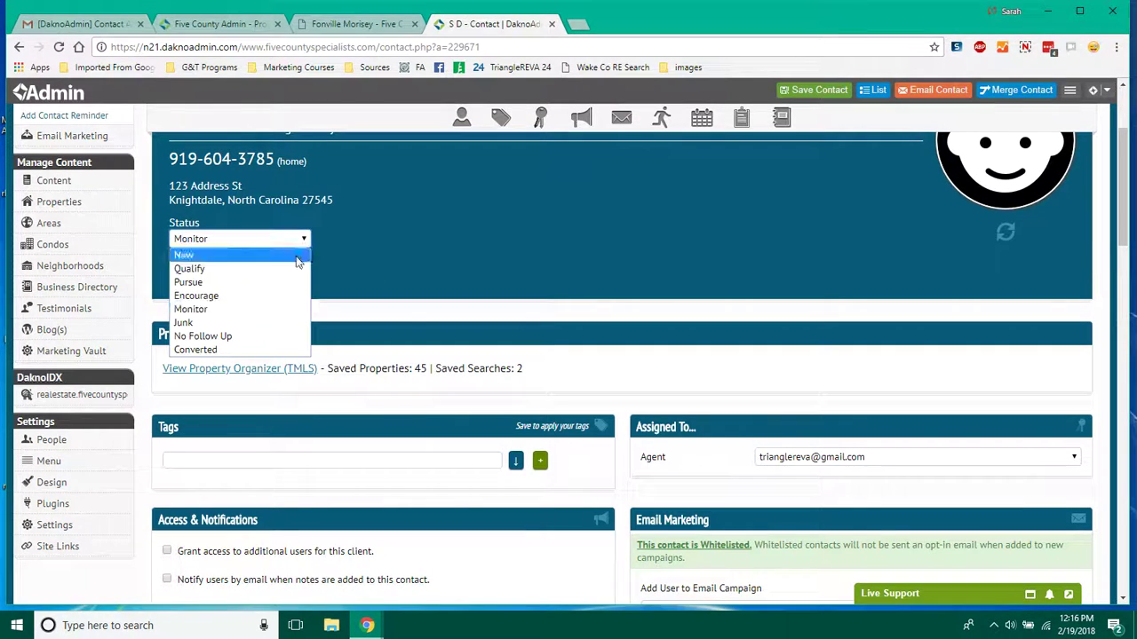
pyautogui.click(232, 336)
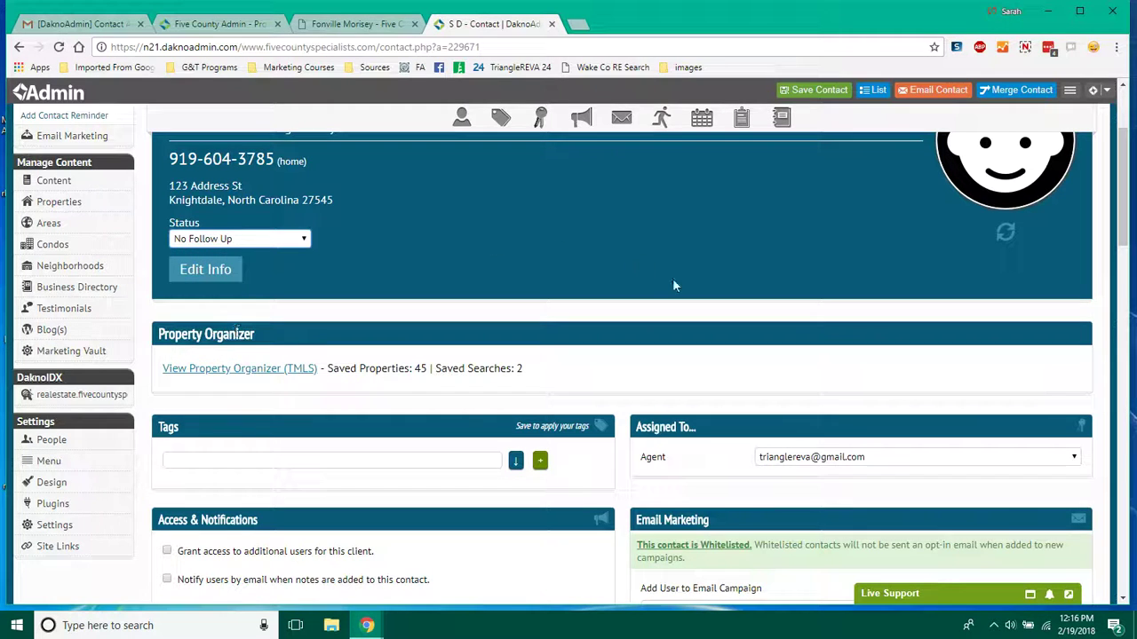
pyautogui.click(818, 90)
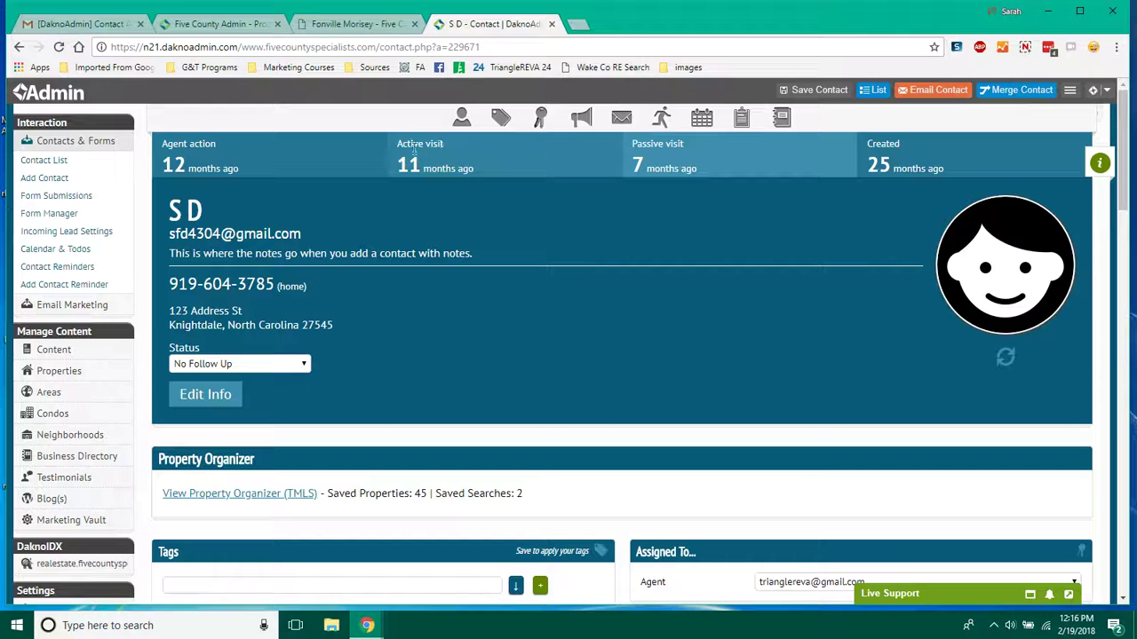
# Examine the contact's Active visit and Passive visit summaries
pyautogui.moveTo(389, 142); pyautogui.dragTo(450, 143)
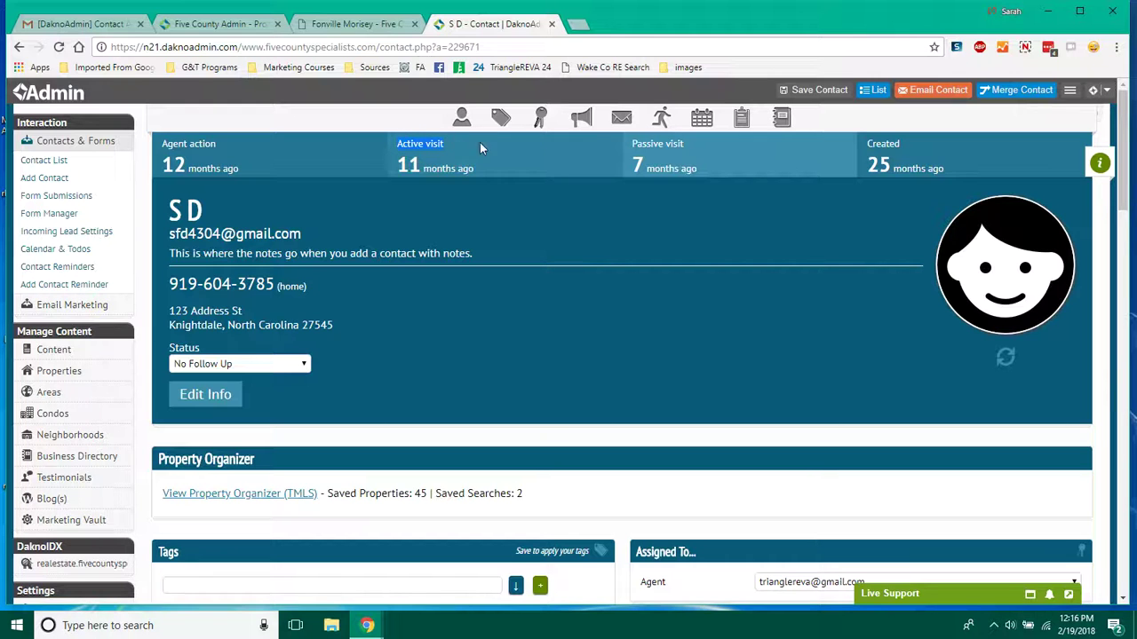
pyautogui.moveTo(631, 143); pyautogui.dragTo(691, 144)
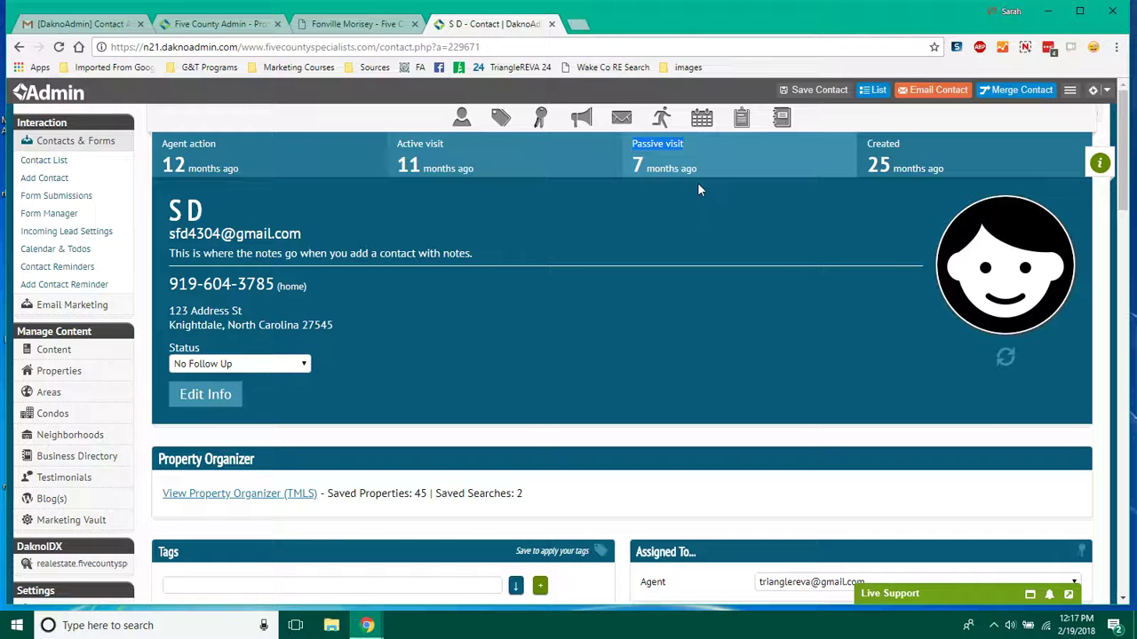
pyautogui.moveTo(449, 145); pyautogui.dragTo(399, 147)
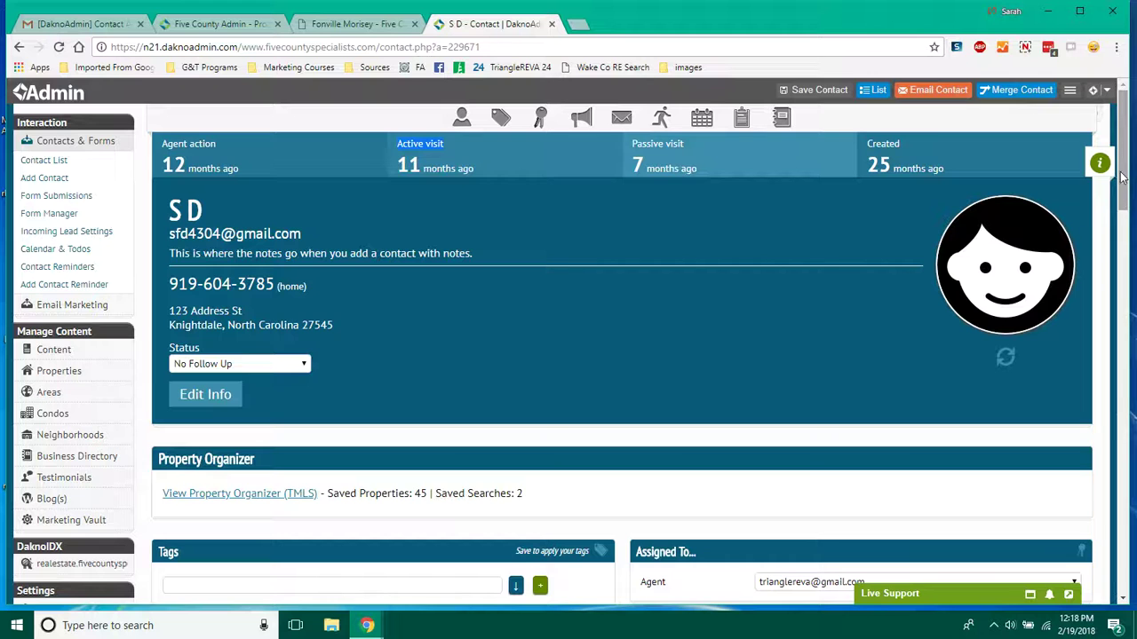
# Open the Featured Properties listings on the Five County Specialists website
pyautogui.moveTo(1121, 191); pyautogui.dragTo(1123, 225)
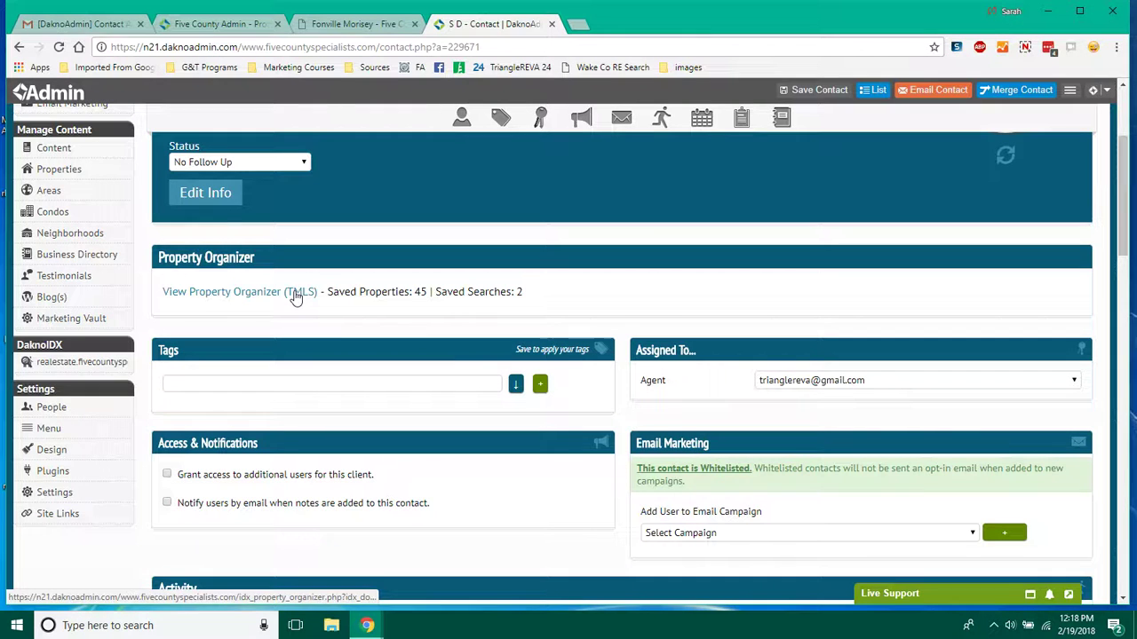
pyautogui.click(359, 24)
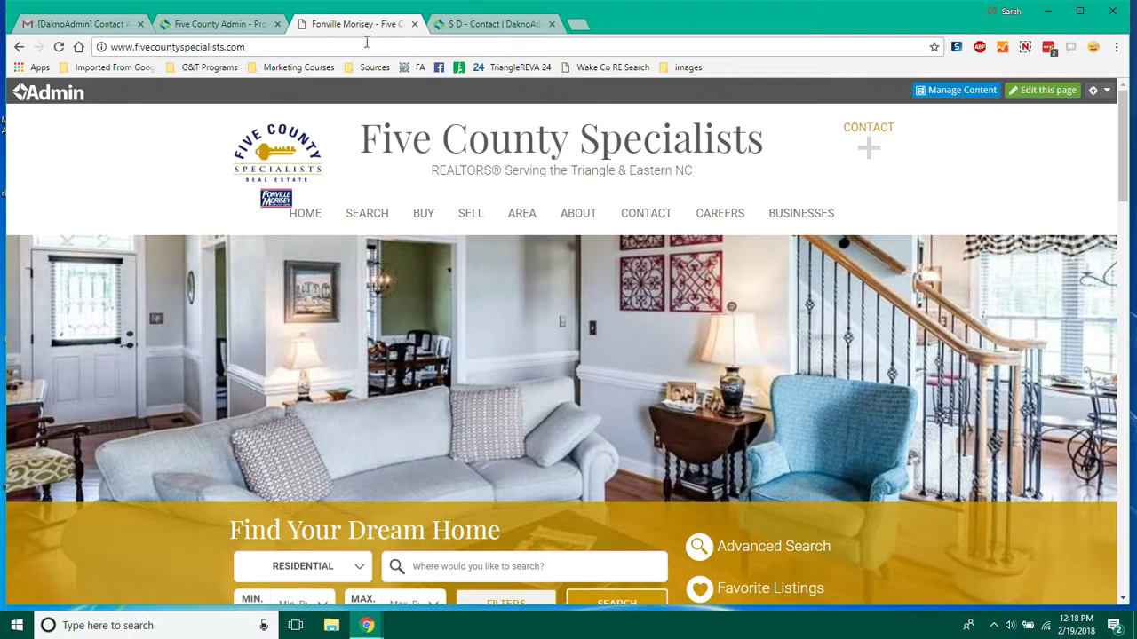
pyautogui.moveTo(366, 213)
pyautogui.click(371, 271)
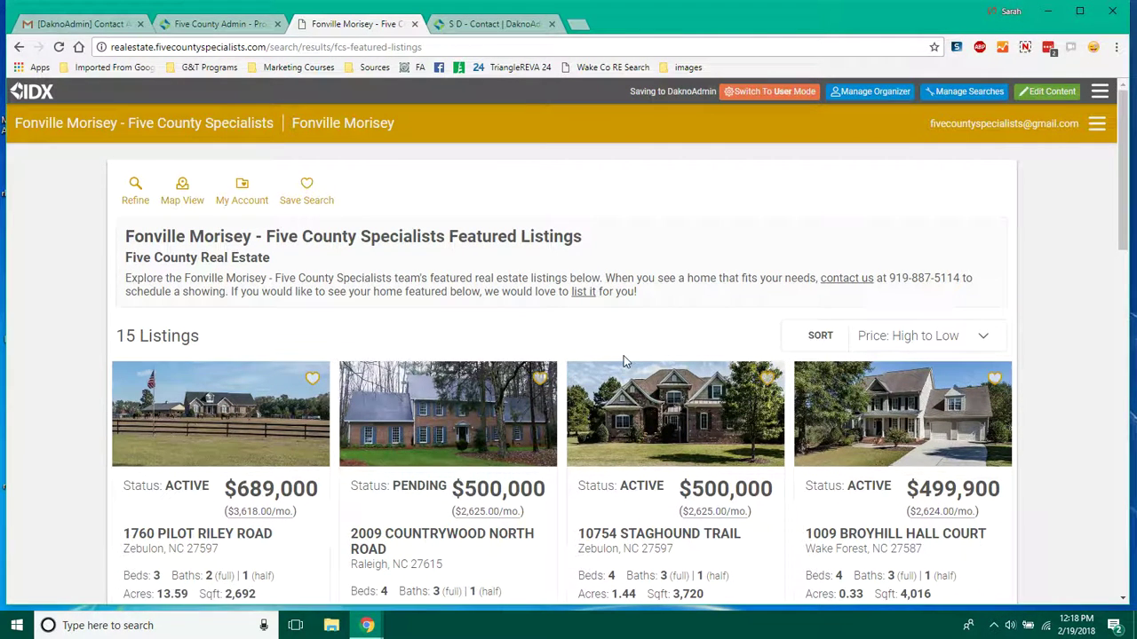
# Open the contact's property organizer and review the recent activity, saved searches and saved properties
pyautogui.click(502, 26)
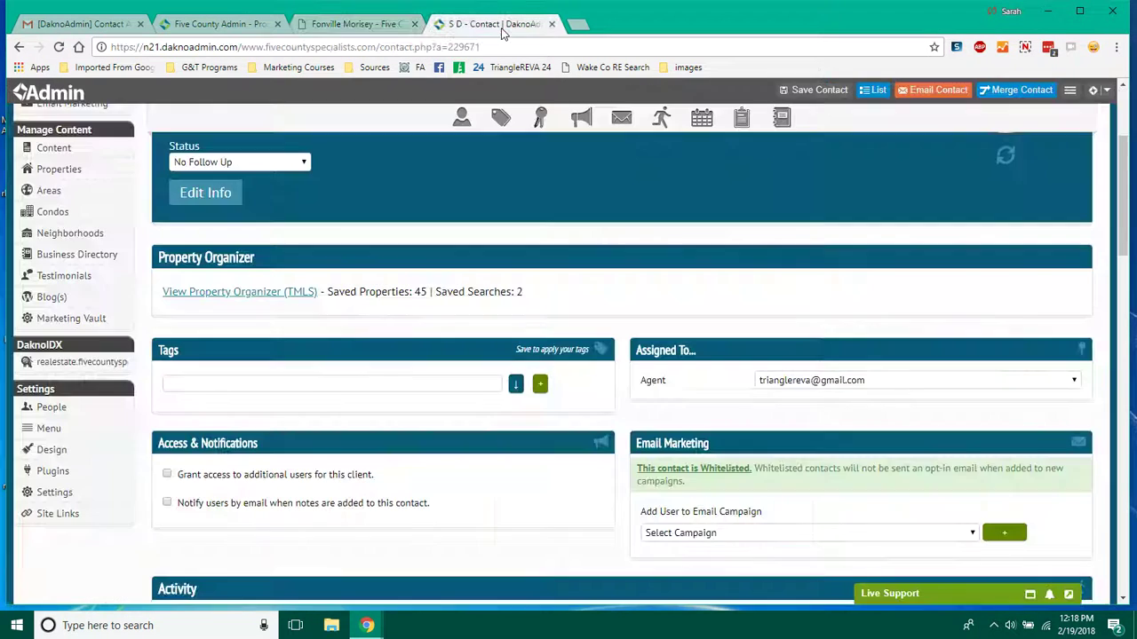
pyautogui.click(295, 300)
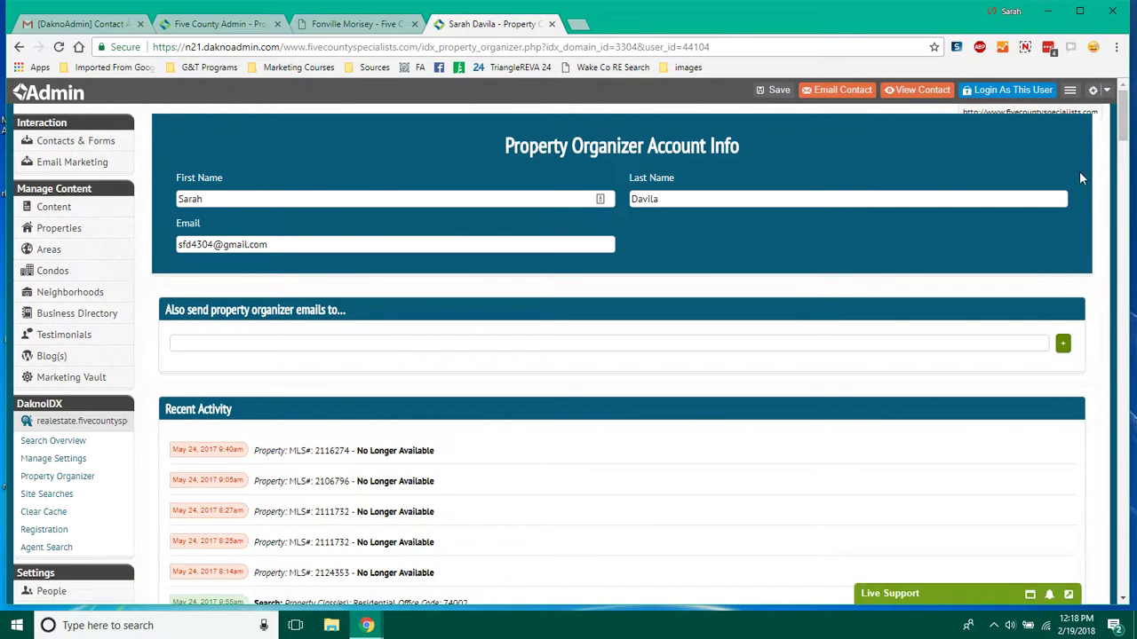
pyautogui.moveTo(1125, 120); pyautogui.dragTo(1123, 258)
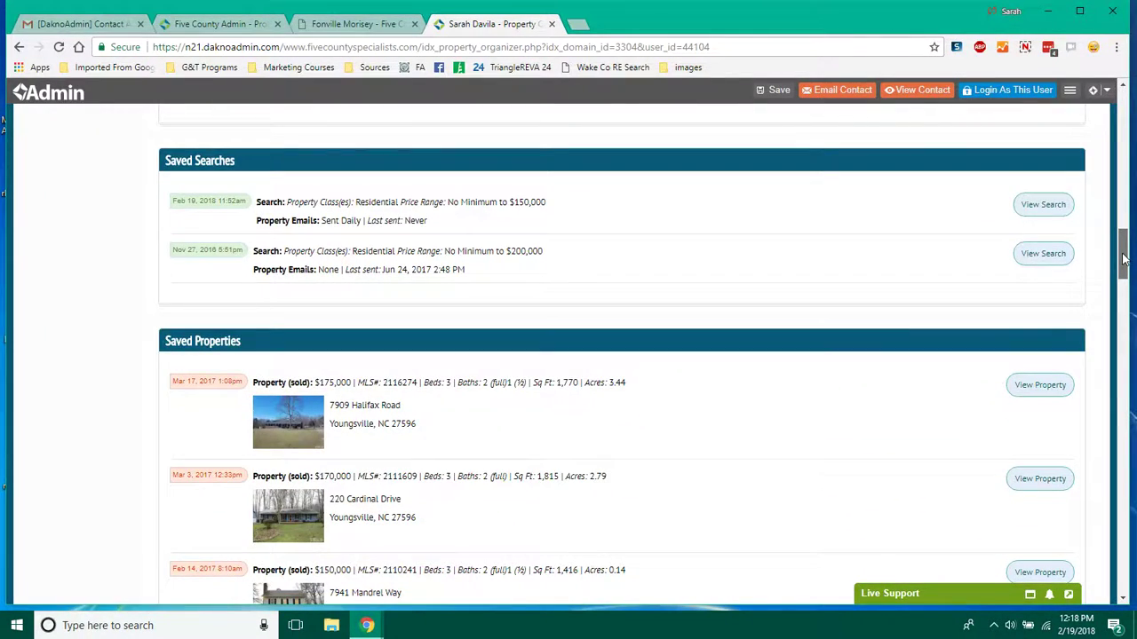
pyautogui.moveTo(1123, 258); pyautogui.dragTo(1121, 109)
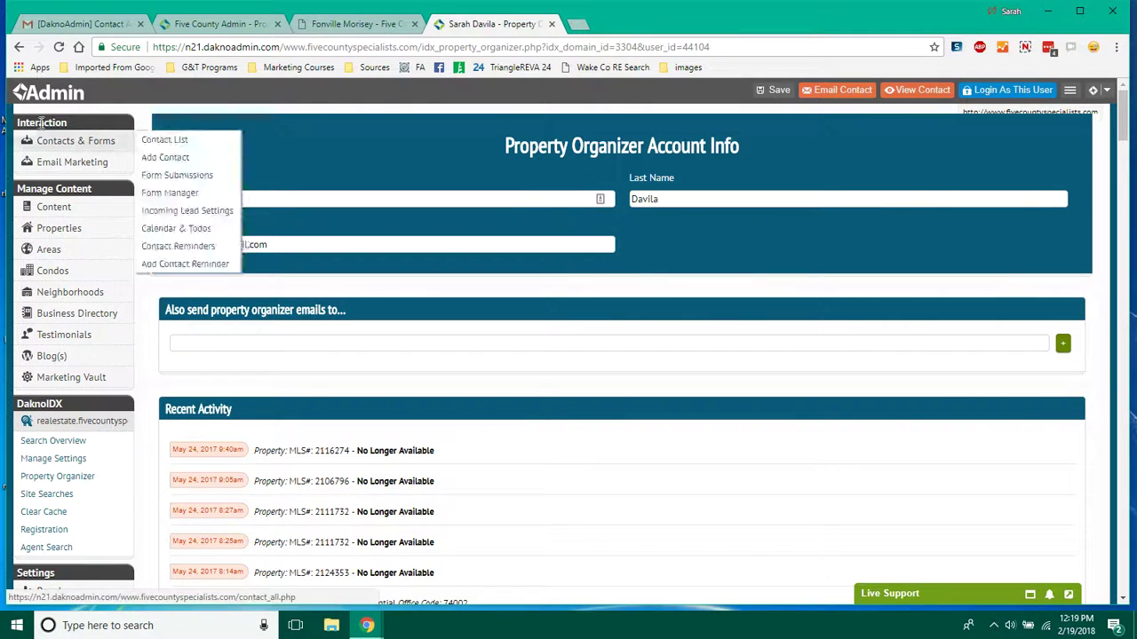
# Return to the contact record and examine the entries in its Todos section
pyautogui.click(18, 49)
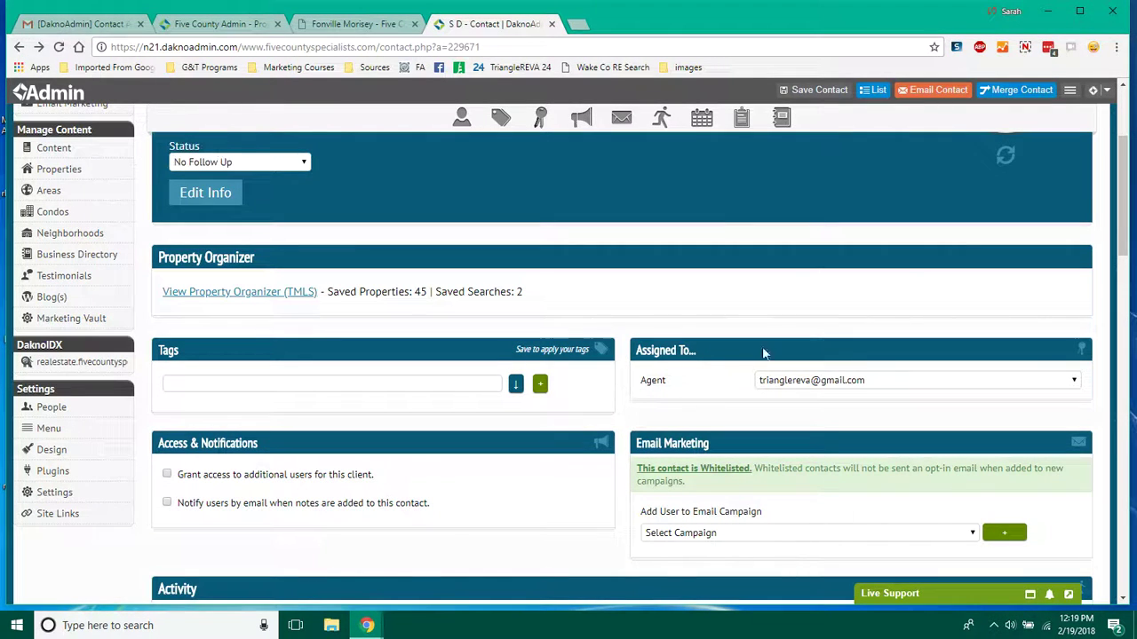
pyautogui.moveTo(1127, 158); pyautogui.dragTo(1106, 427)
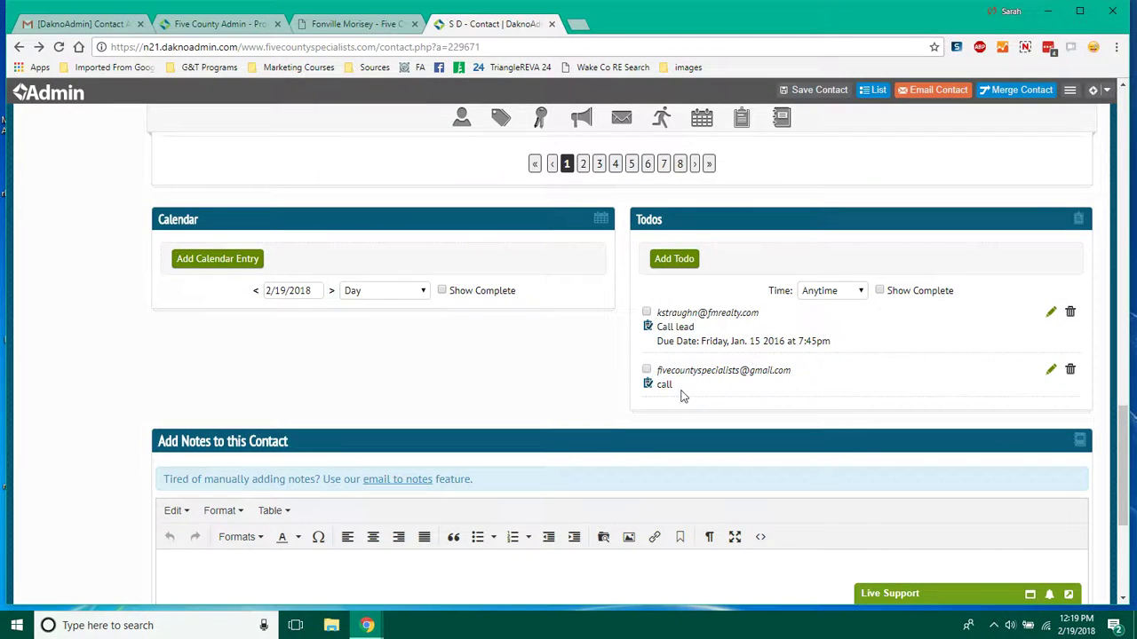
pyautogui.moveTo(680, 393); pyautogui.dragTo(648, 326)
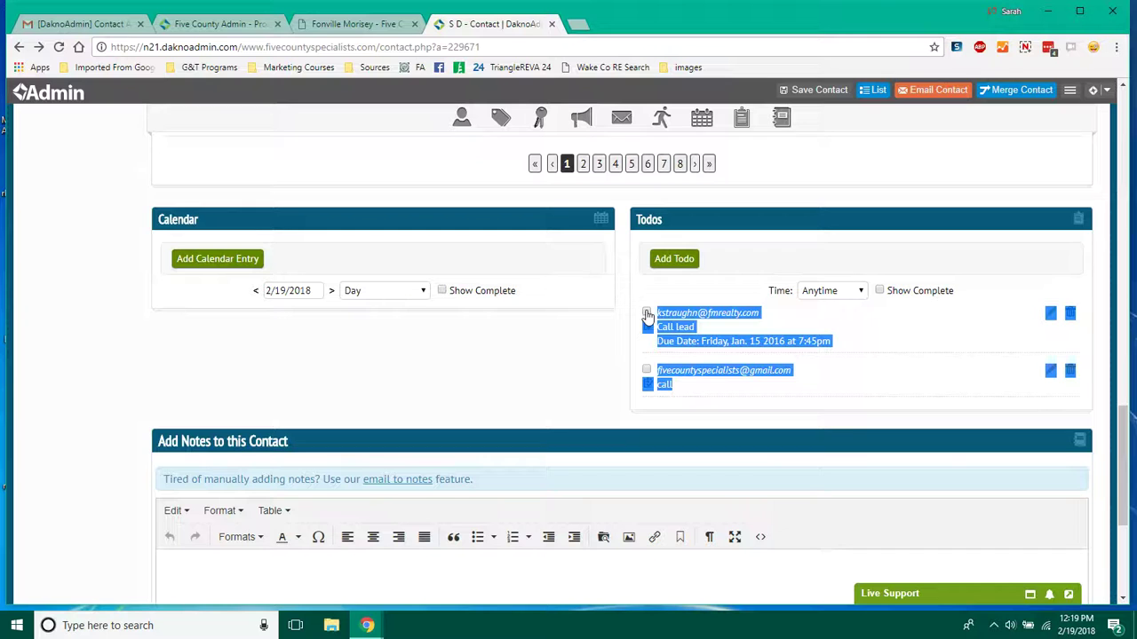
# Review the Add Notes to this Contact section and read its linked email to notes article, closing the article when done
pyautogui.click(769, 399)
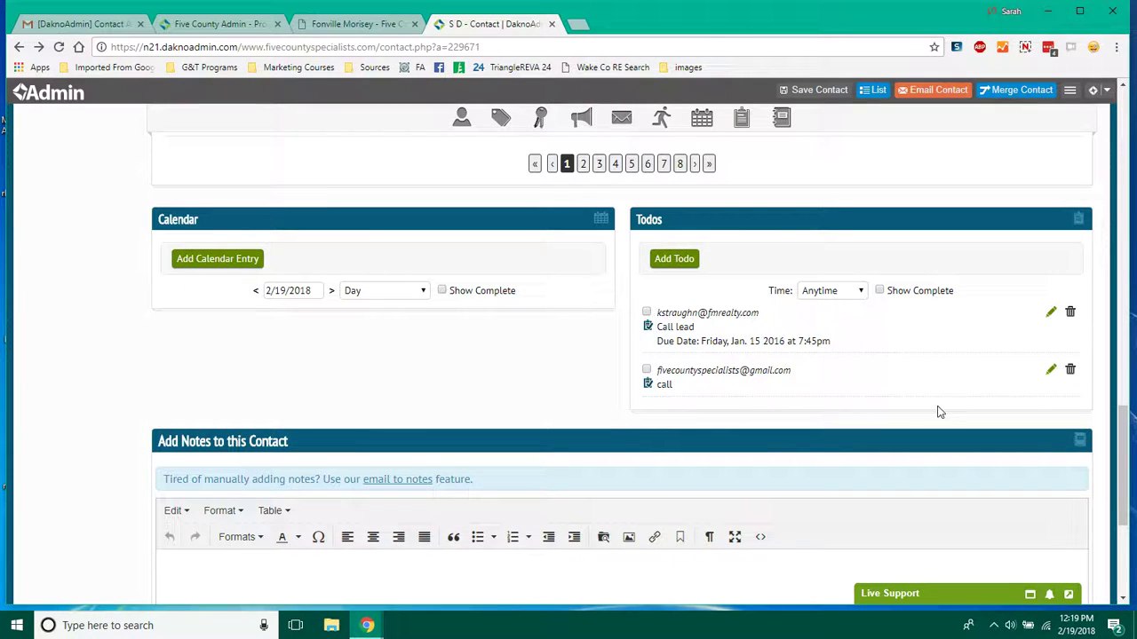
pyautogui.moveTo(1126, 435); pyautogui.dragTo(1125, 502)
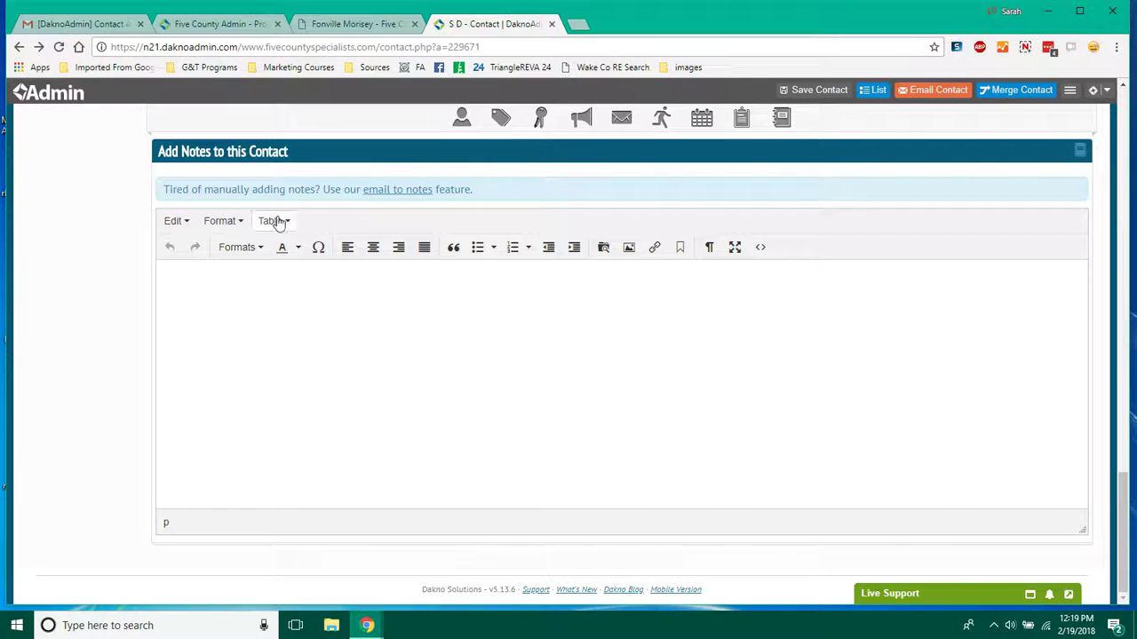
pyautogui.moveTo(164, 190); pyautogui.dragTo(487, 190)
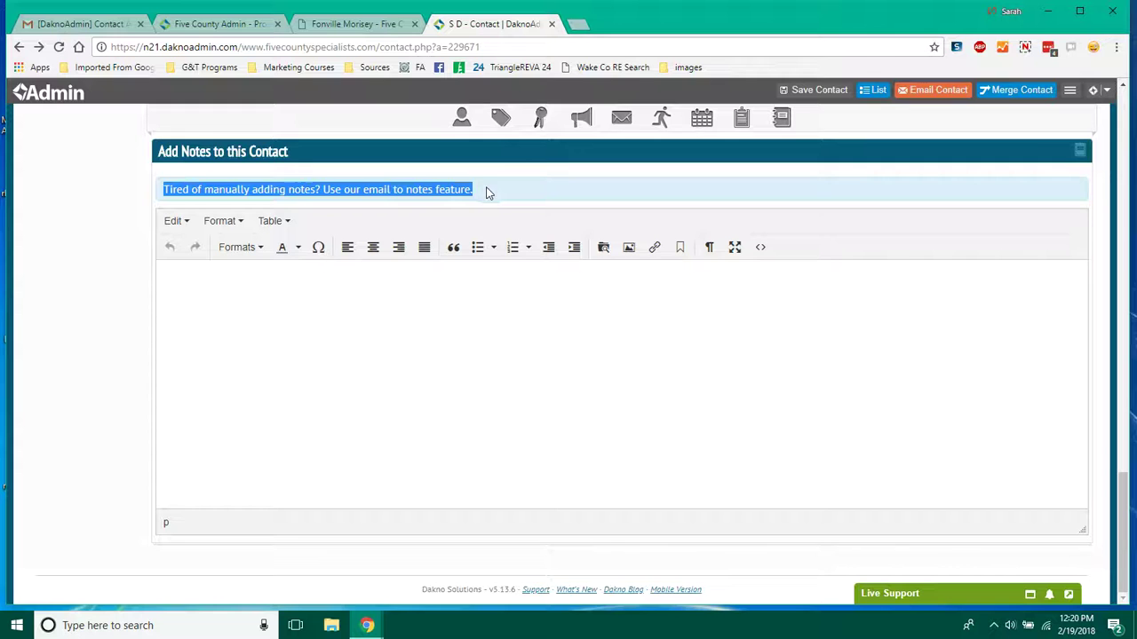
pyautogui.click(487, 190)
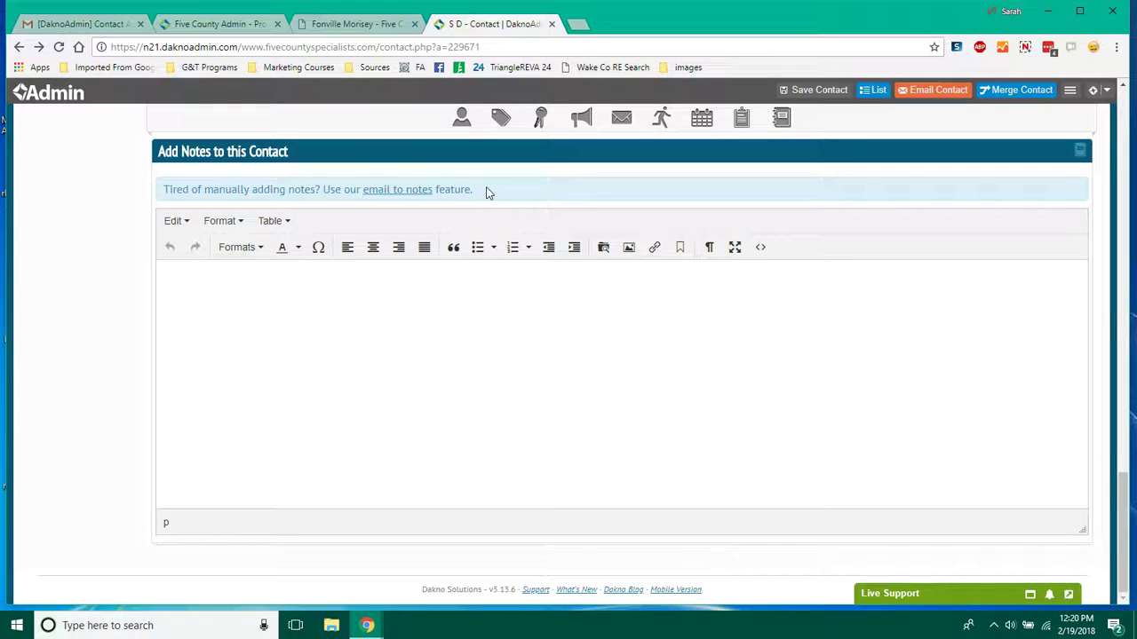
pyautogui.click(414, 190)
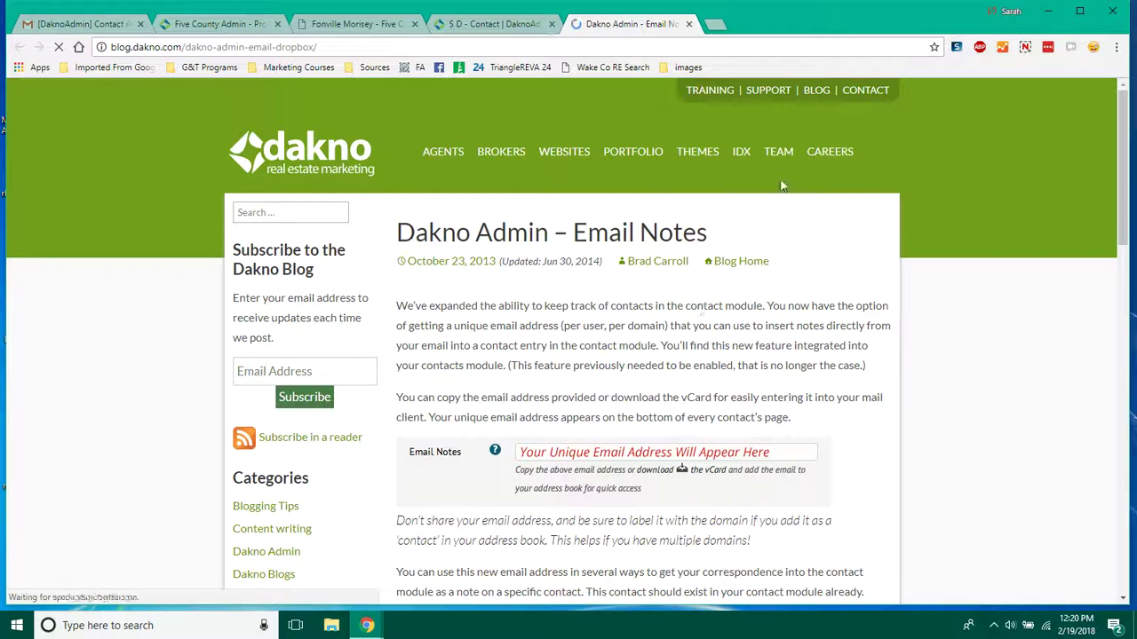
pyautogui.click(688, 24)
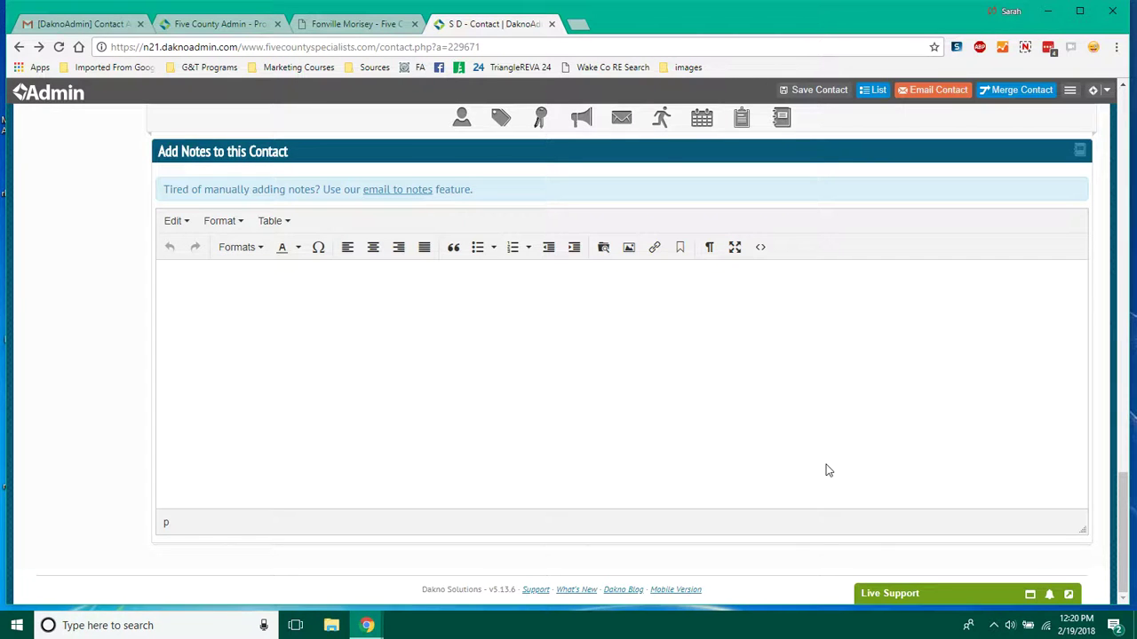
# Open the Not Provided contact from the contact list and review its record, including the activity, calendar, todos and notes sections
pyautogui.moveTo(1123, 513); pyautogui.dragTo(1131, 130)
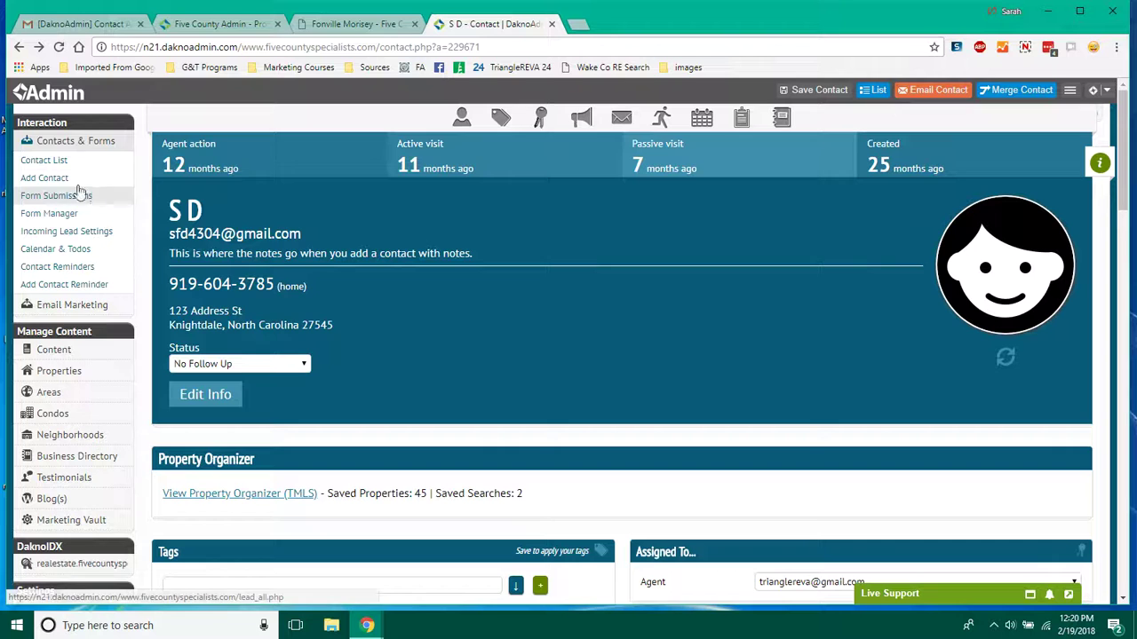
pyautogui.click(55, 161)
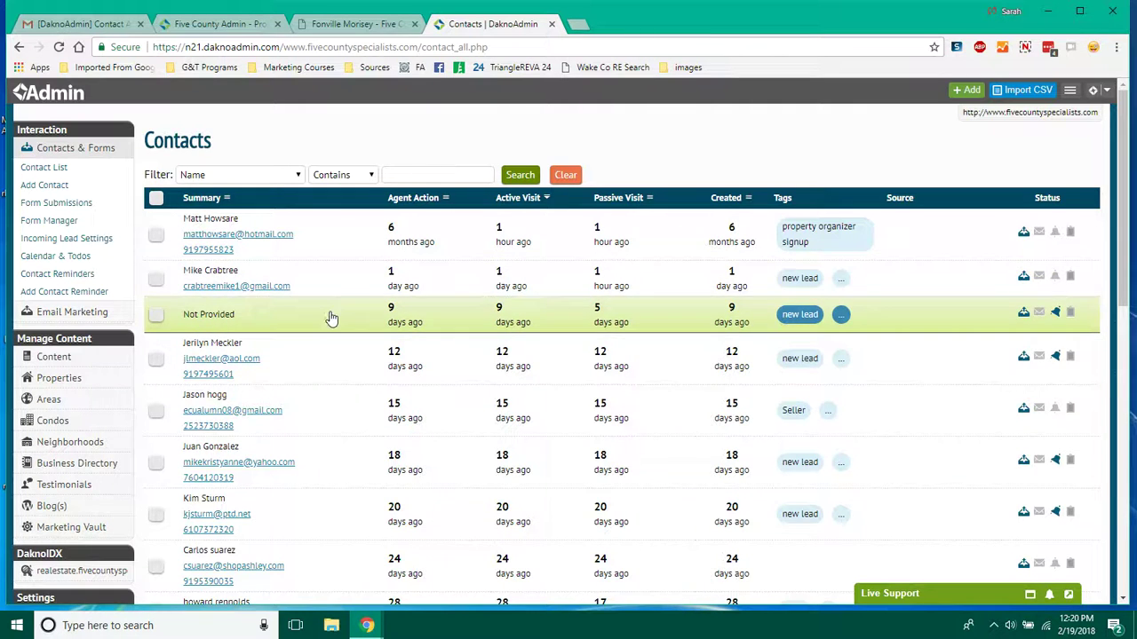
pyautogui.click(330, 318)
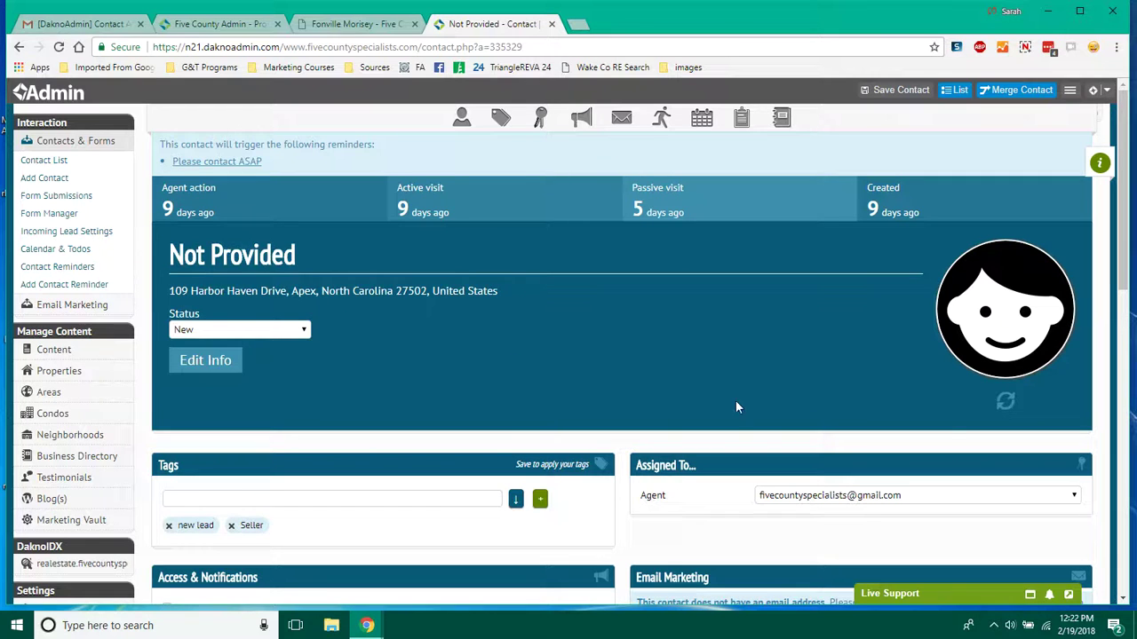
pyautogui.moveTo(1120, 213); pyautogui.dragTo(1101, 390)
pyautogui.moveTo(1101, 398); pyautogui.dragTo(1098, 392)
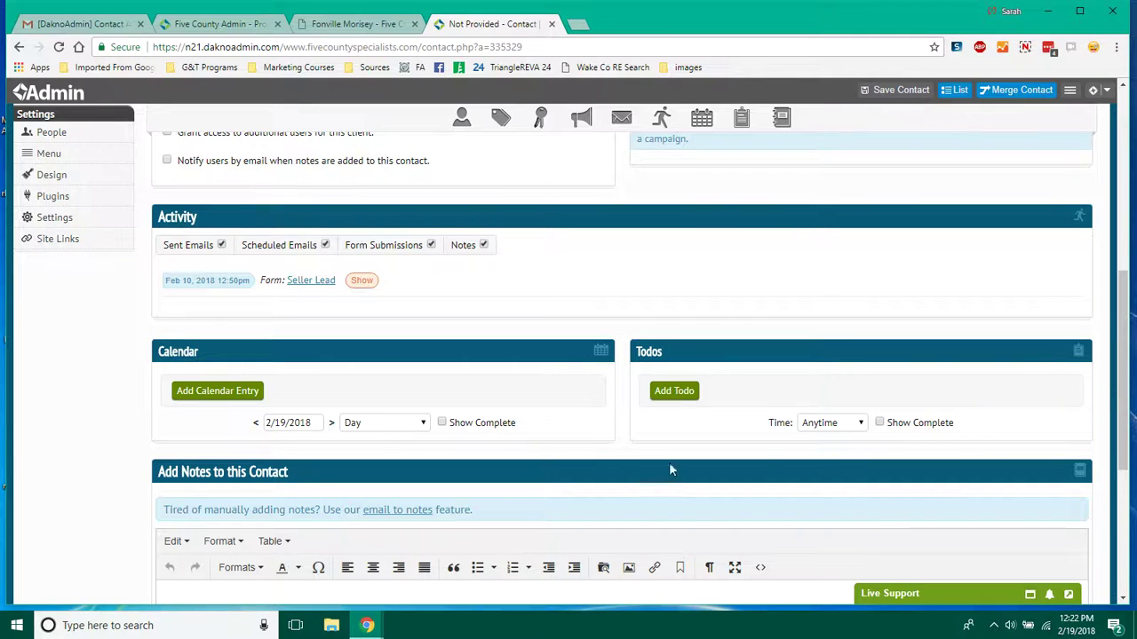
pyautogui.moveTo(1129, 385); pyautogui.dragTo(1121, 224)
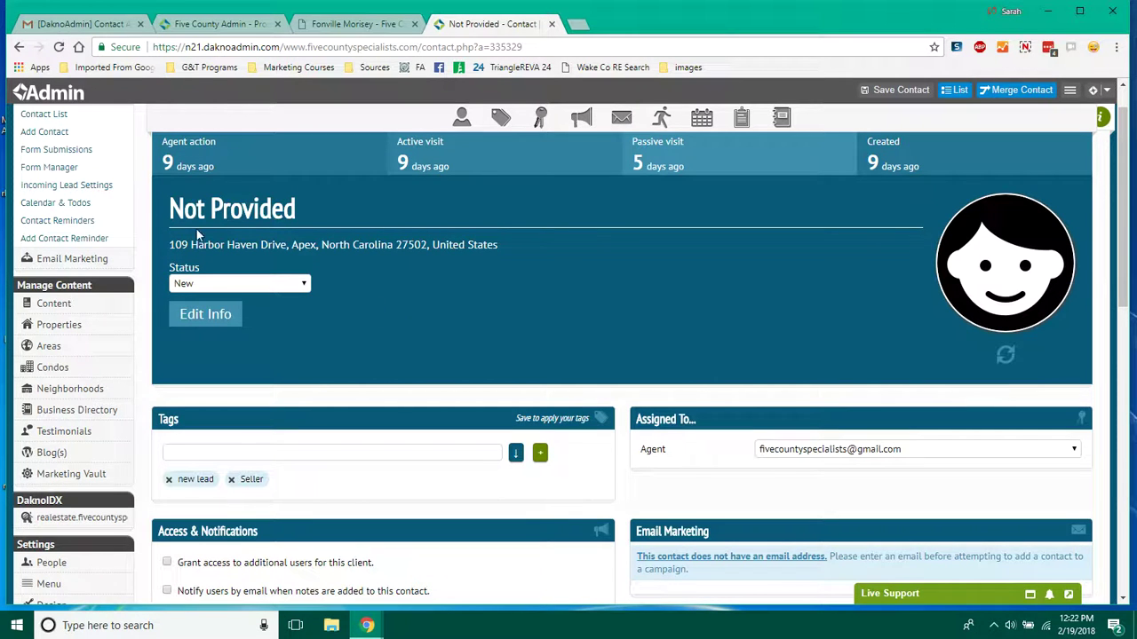
# Return to the contact list, open the contact listed just above Not Provided, and examine its saved property counts and Activity section
pyautogui.moveTo(126, 193)
pyautogui.click(47, 116)
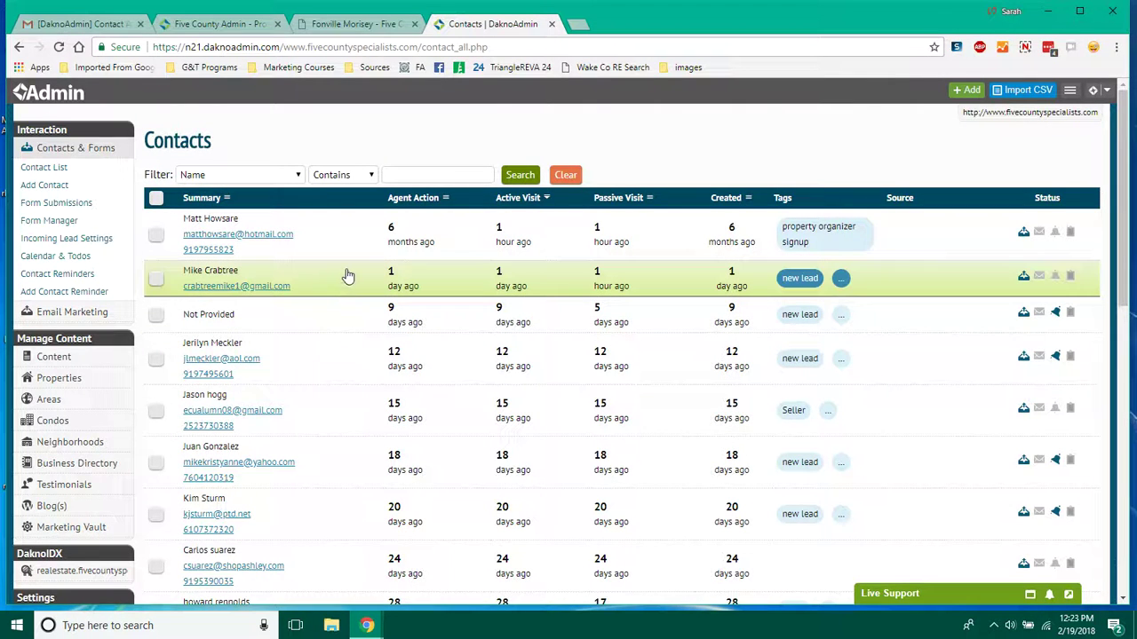
pyautogui.click(347, 277)
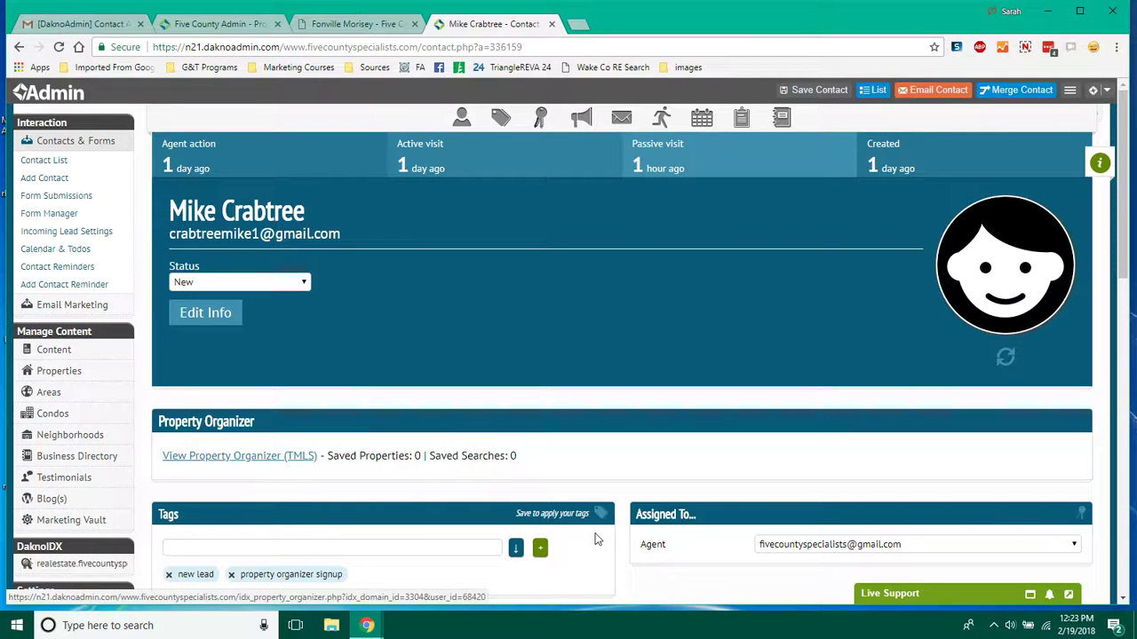
pyautogui.scroll(-1, 710, 293)
pyautogui.moveTo(328, 407); pyautogui.dragTo(494, 414)
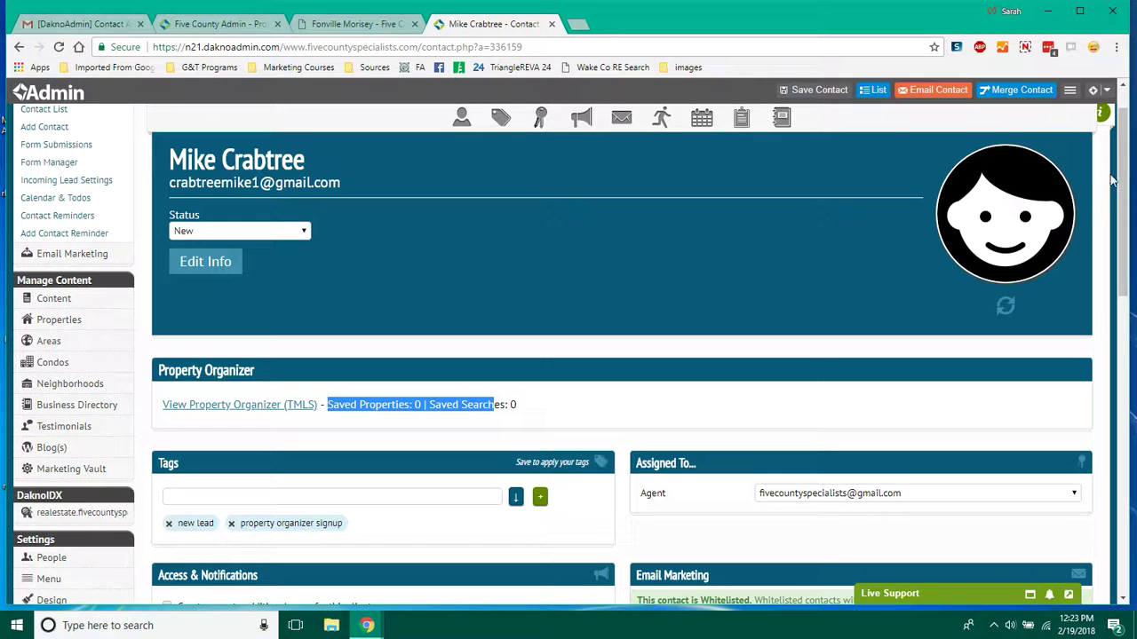
pyautogui.moveTo(1124, 175); pyautogui.dragTo(1124, 293)
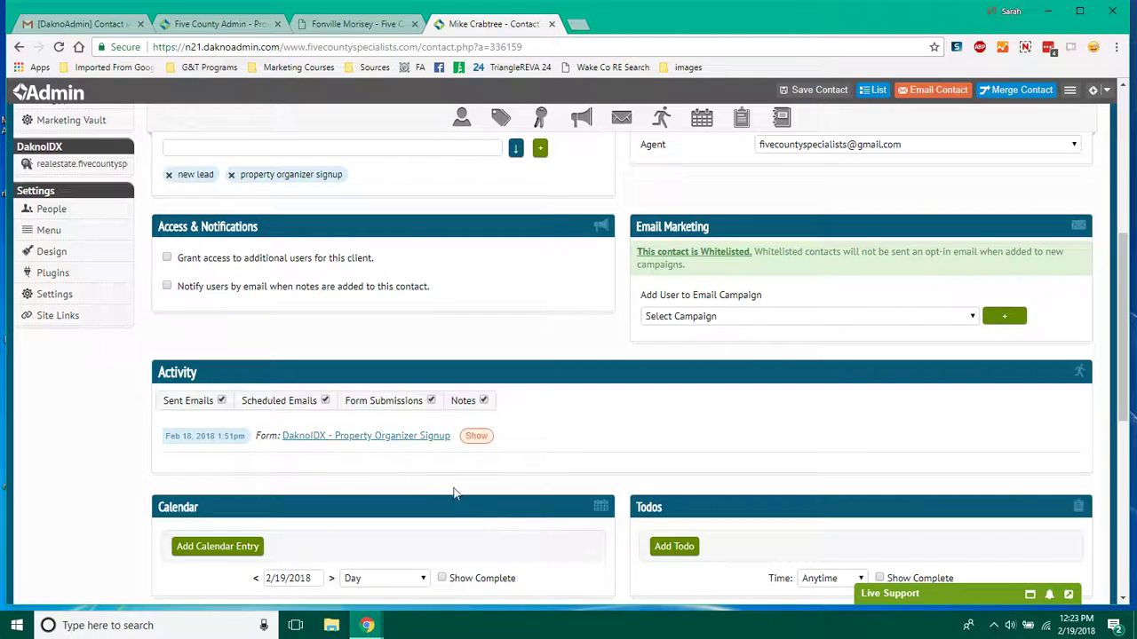
# Open the DaknoIDX - Property Organizer Signup activity entry and examine the properties and search in the lead's Recent Activity
pyautogui.click(421, 436)
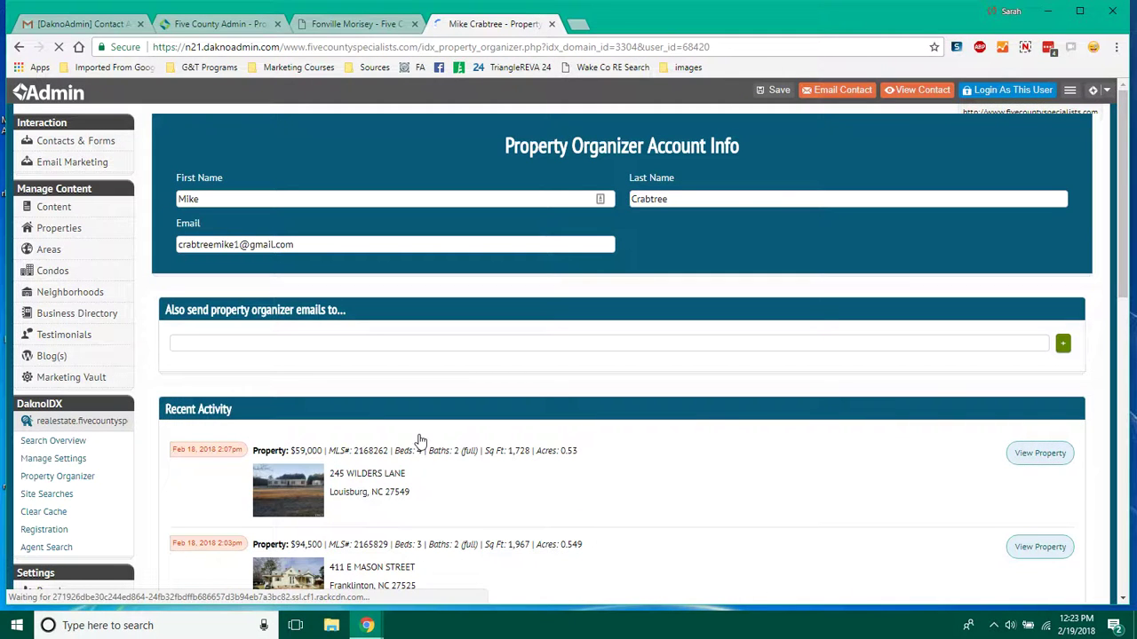
pyautogui.moveTo(1120, 213); pyautogui.dragTo(1122, 464)
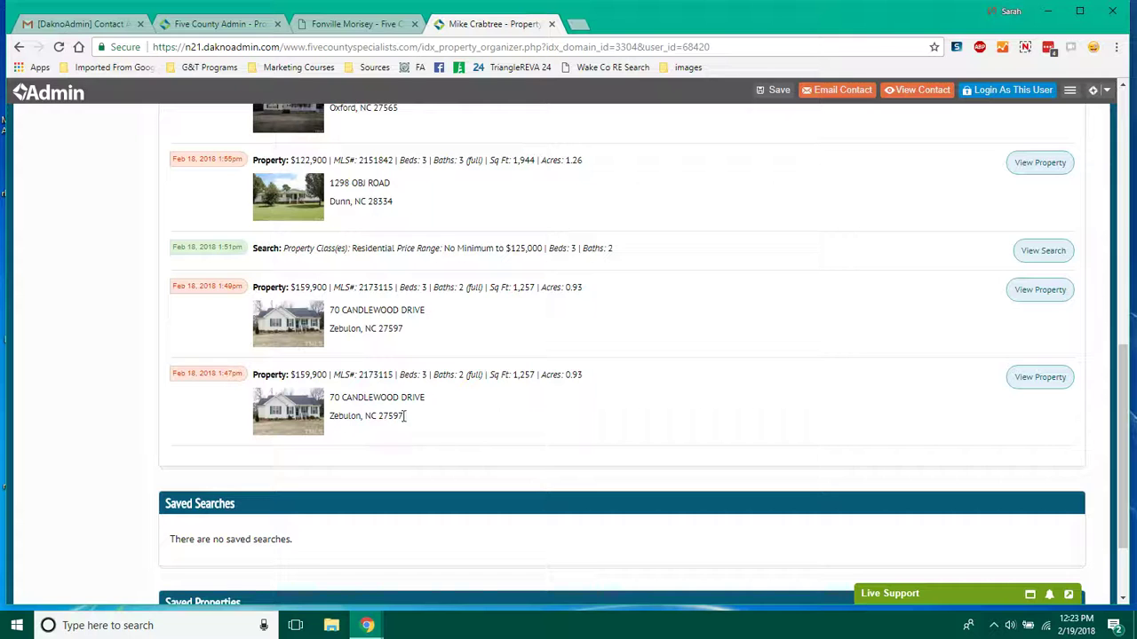
pyautogui.moveTo(402, 420); pyautogui.dragTo(331, 399)
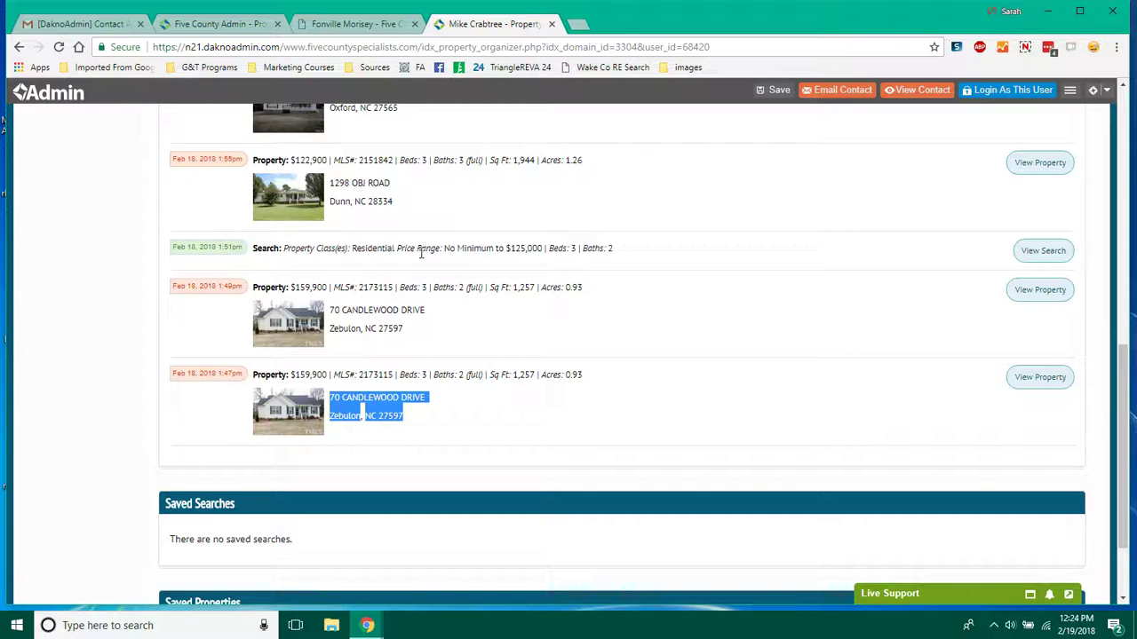
pyautogui.click(626, 253)
pyautogui.moveTo(626, 253); pyautogui.dragTo(174, 248)
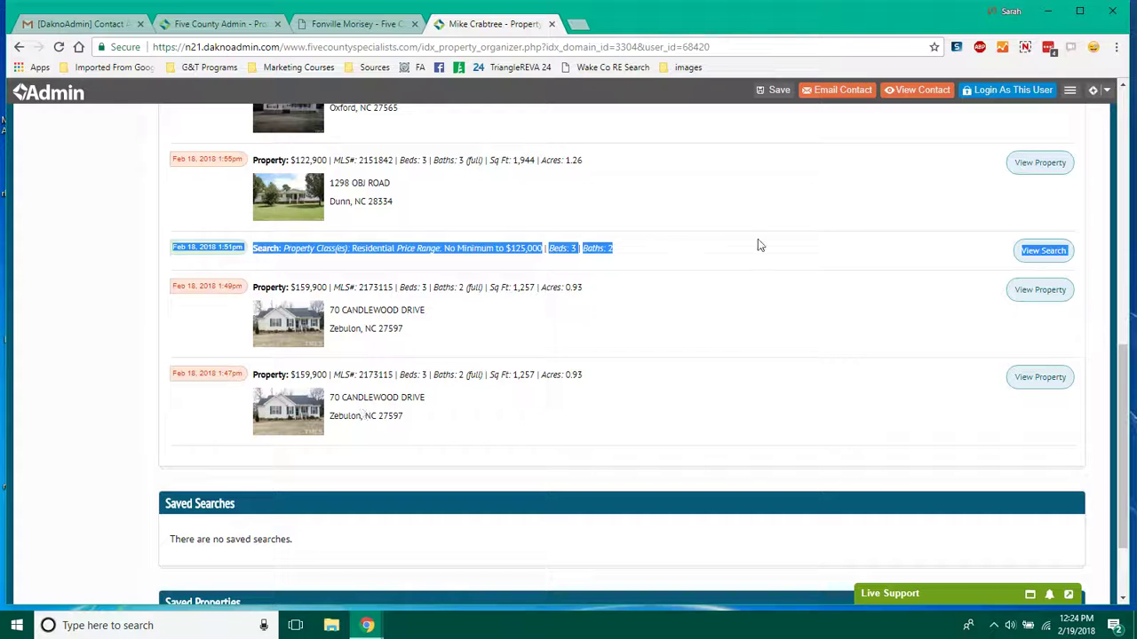
pyautogui.moveTo(1128, 386); pyautogui.dragTo(1121, 251)
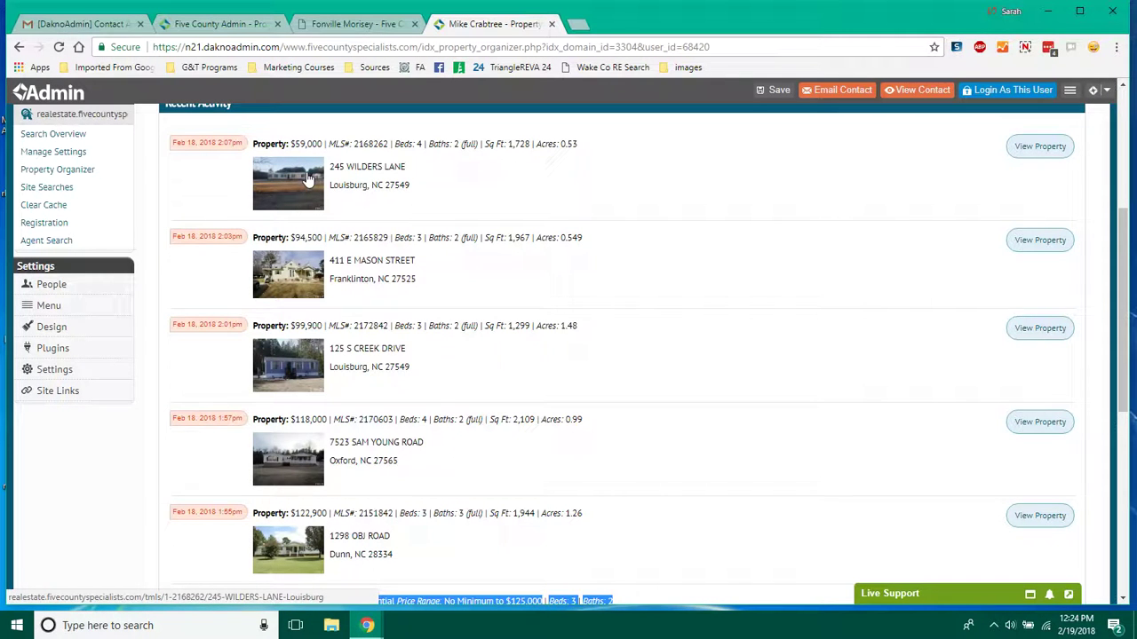
pyautogui.moveTo(1125, 280); pyautogui.dragTo(1125, 127)
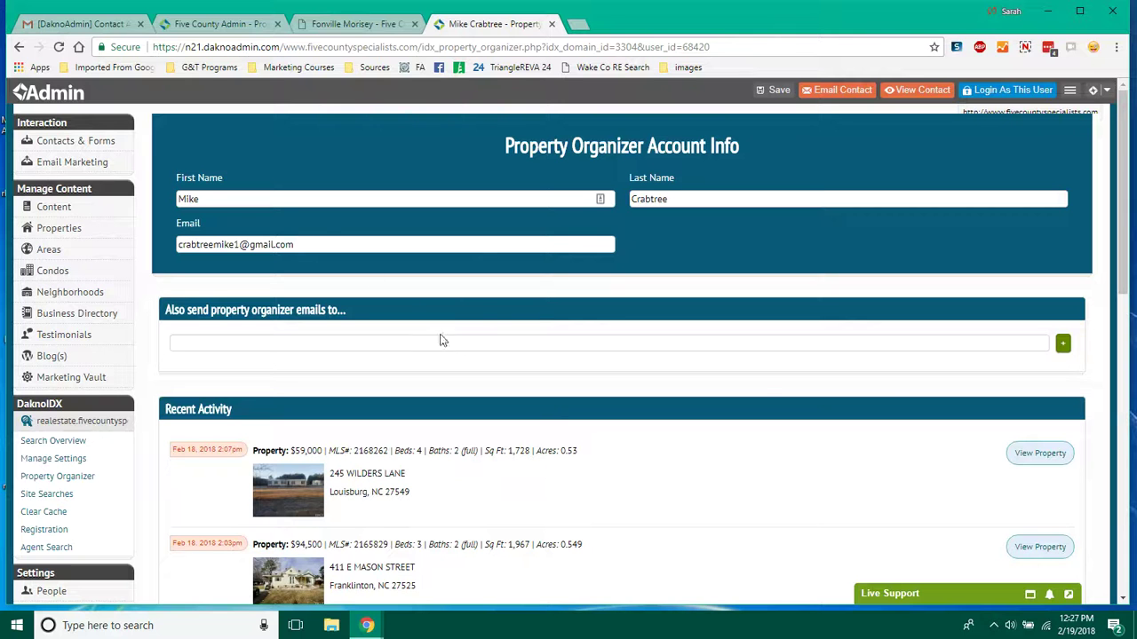
pyautogui.moveTo(1122, 178); pyautogui.dragTo(1128, 156)
# Go back to the lead's contact record, review its email marketing, activity and todos sections, and return to the contact list
pyautogui.click(17, 47)
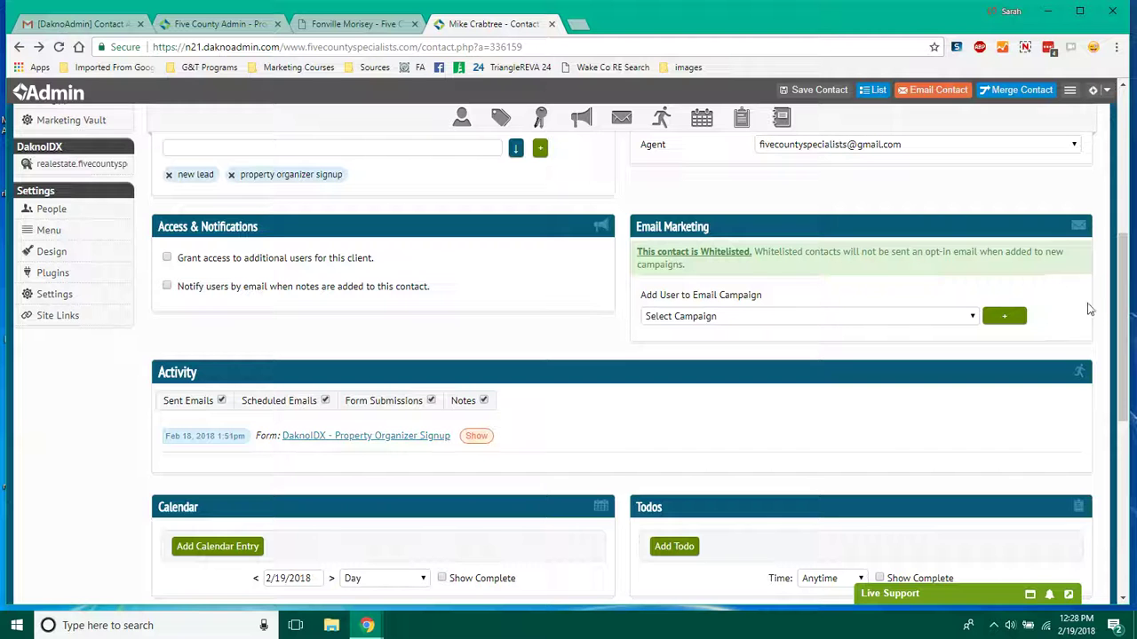
pyautogui.moveTo(1117, 306); pyautogui.dragTo(1117, 353)
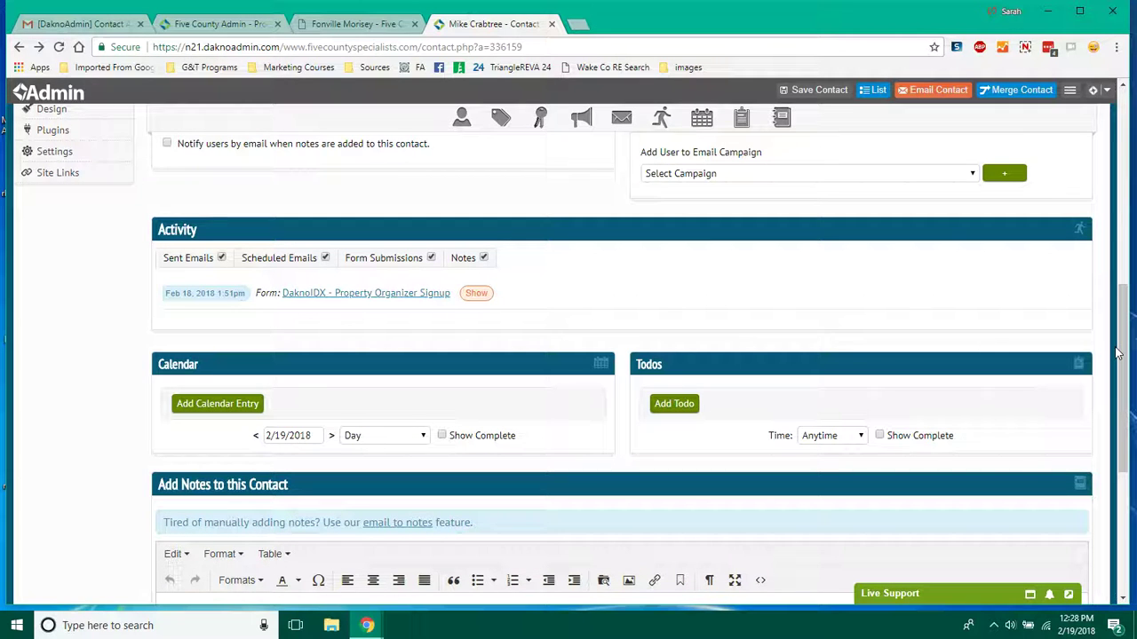
pyautogui.moveTo(1123, 354); pyautogui.dragTo(1133, 131)
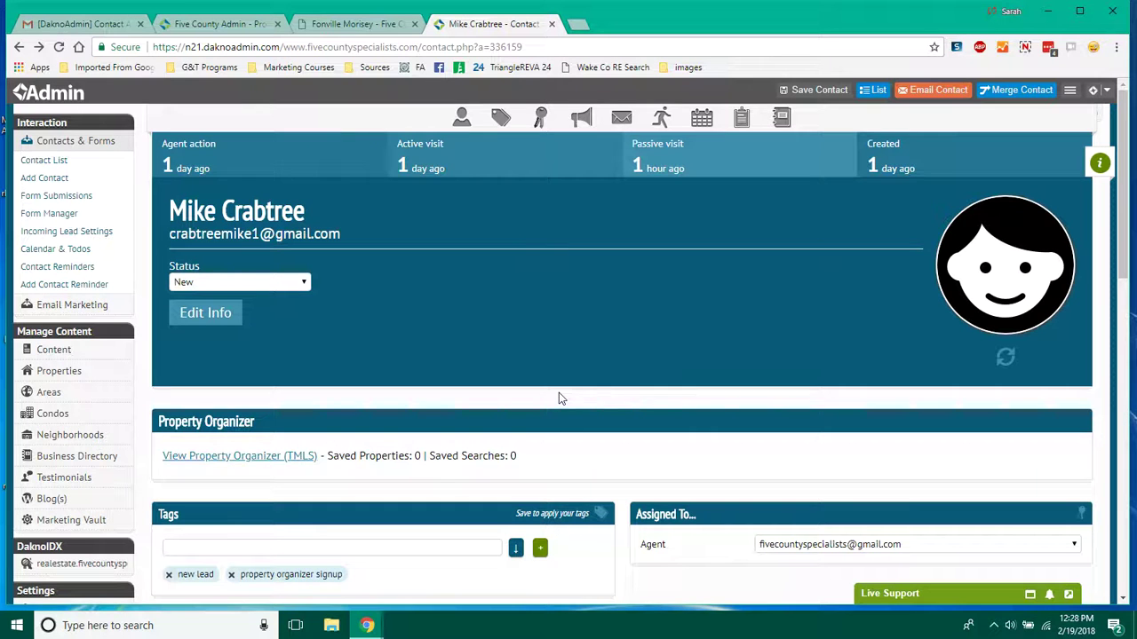
pyautogui.click(66, 163)
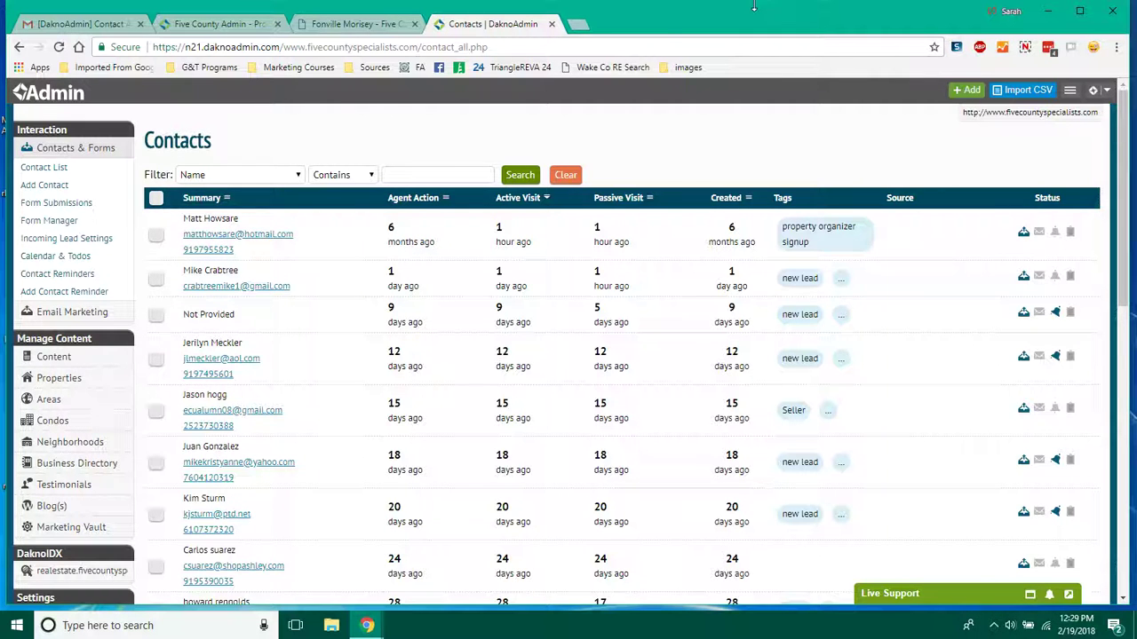
pyautogui.click(1025, 51)
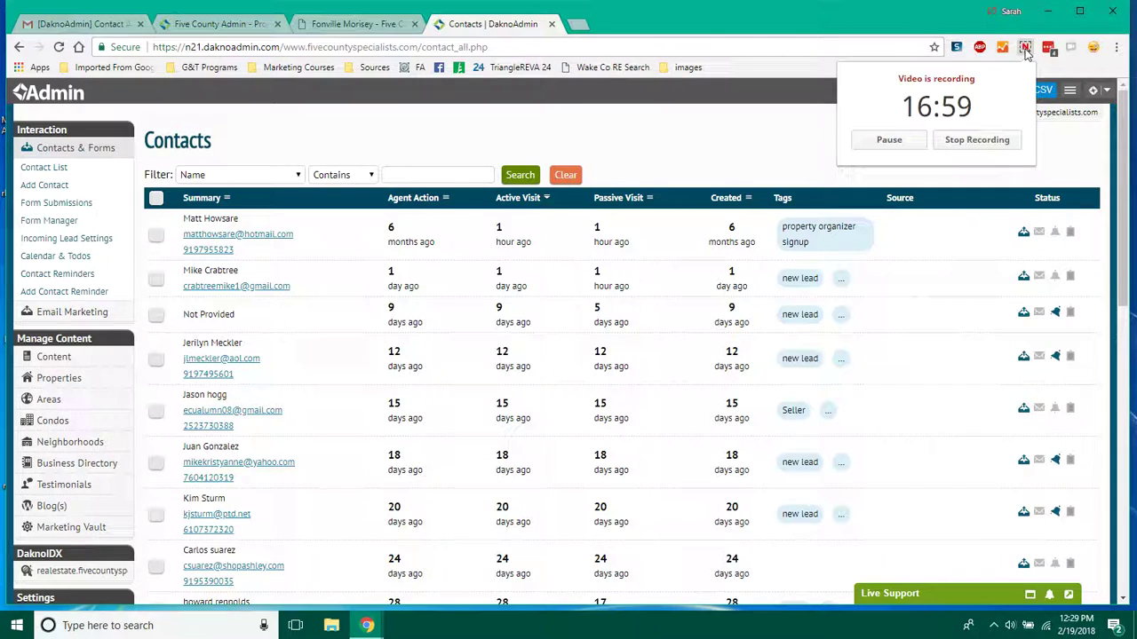